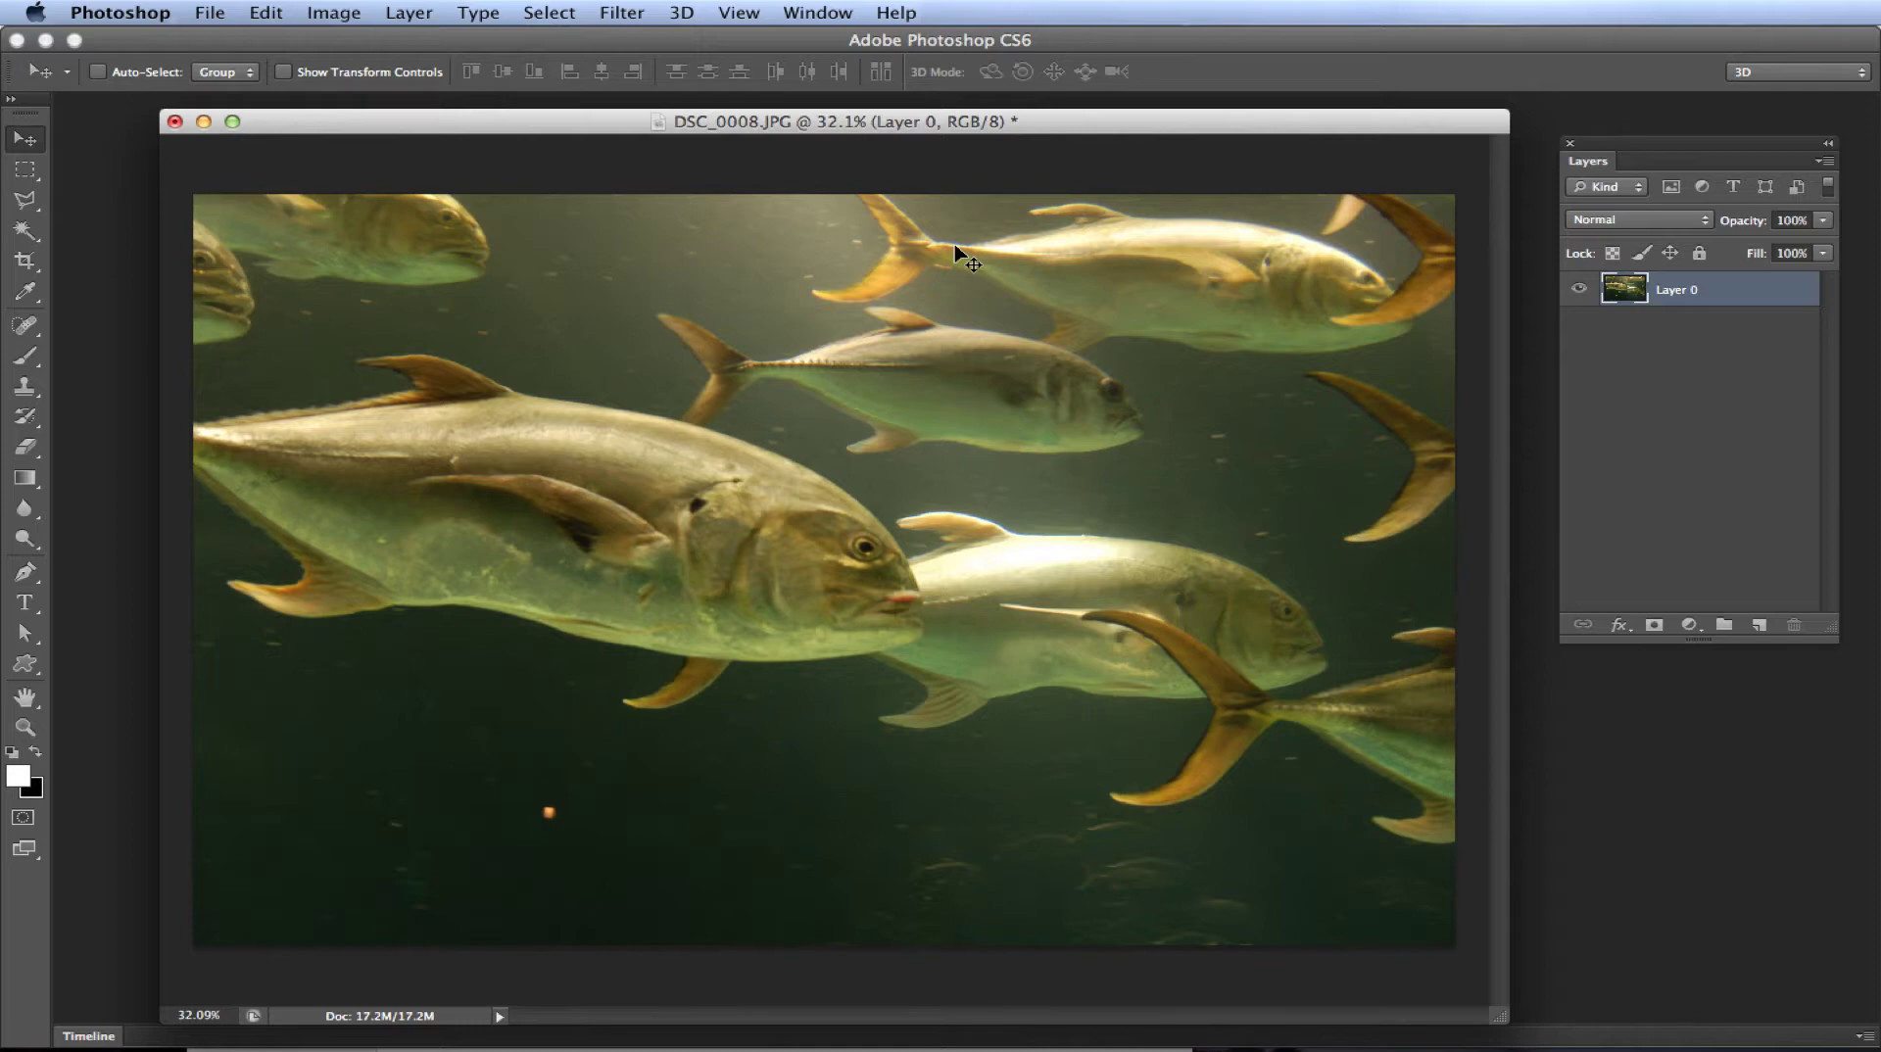
# Step: Rename the photo layer from Layer 0 to FishSchool
pyautogui.doubleClick(1677, 290)
pyautogui.write('FishSchool')
pyautogui.press('Return')
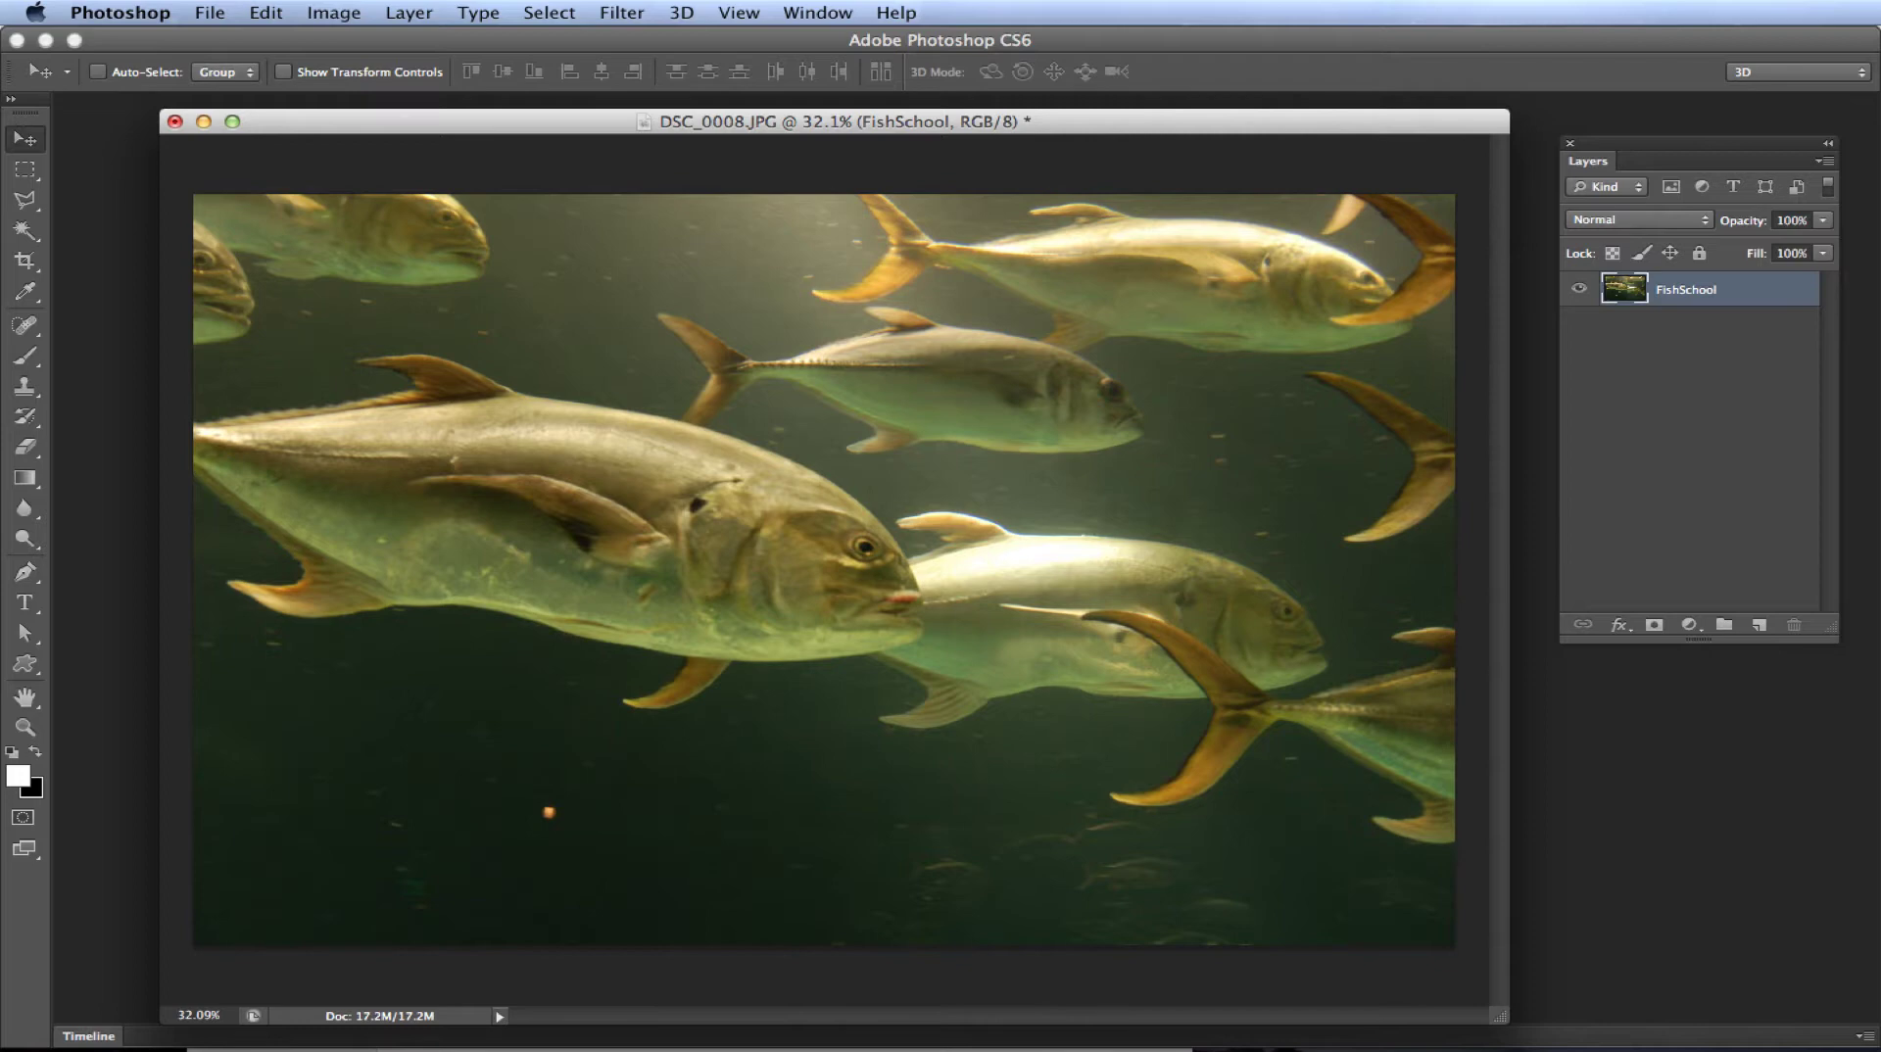
# Step: Duplicate FishSchool with Cmd+Option+J as a new layer named OGFishSchool
pyautogui.press('super+alt+j')
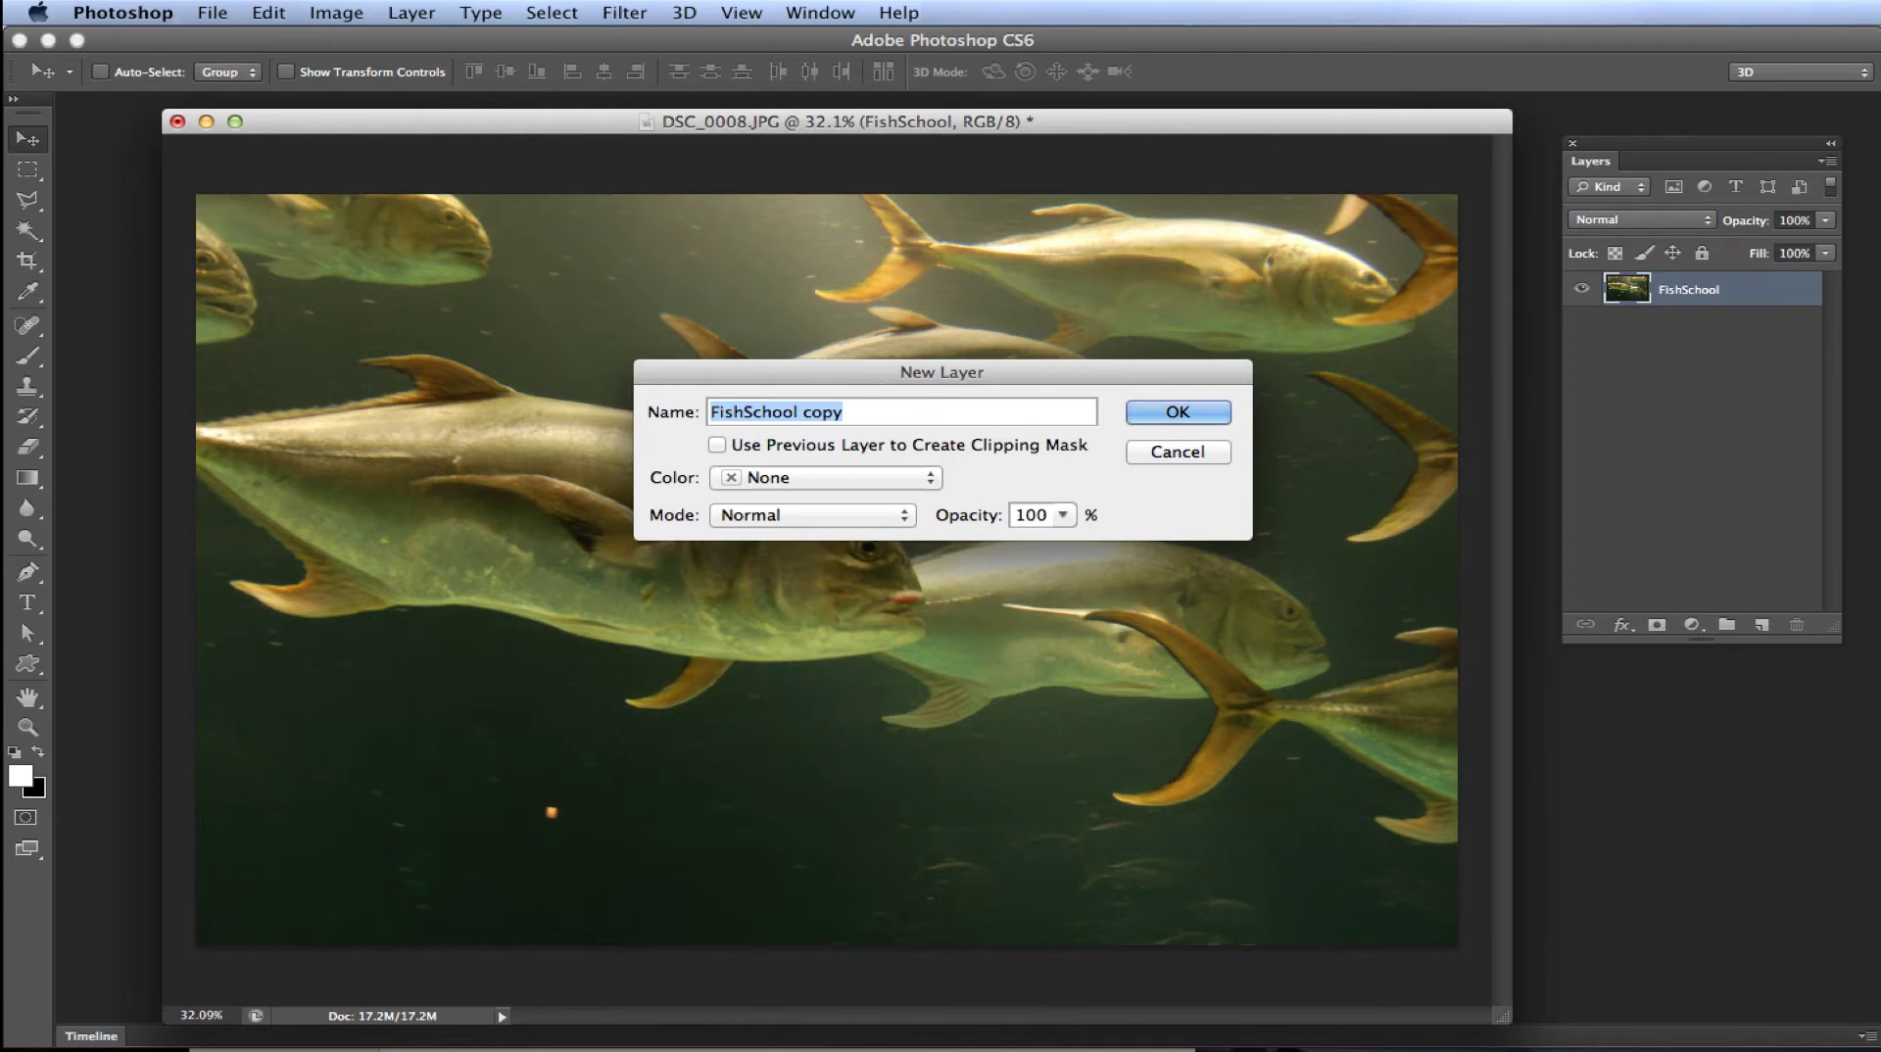
pyautogui.write('OGFishSchool')
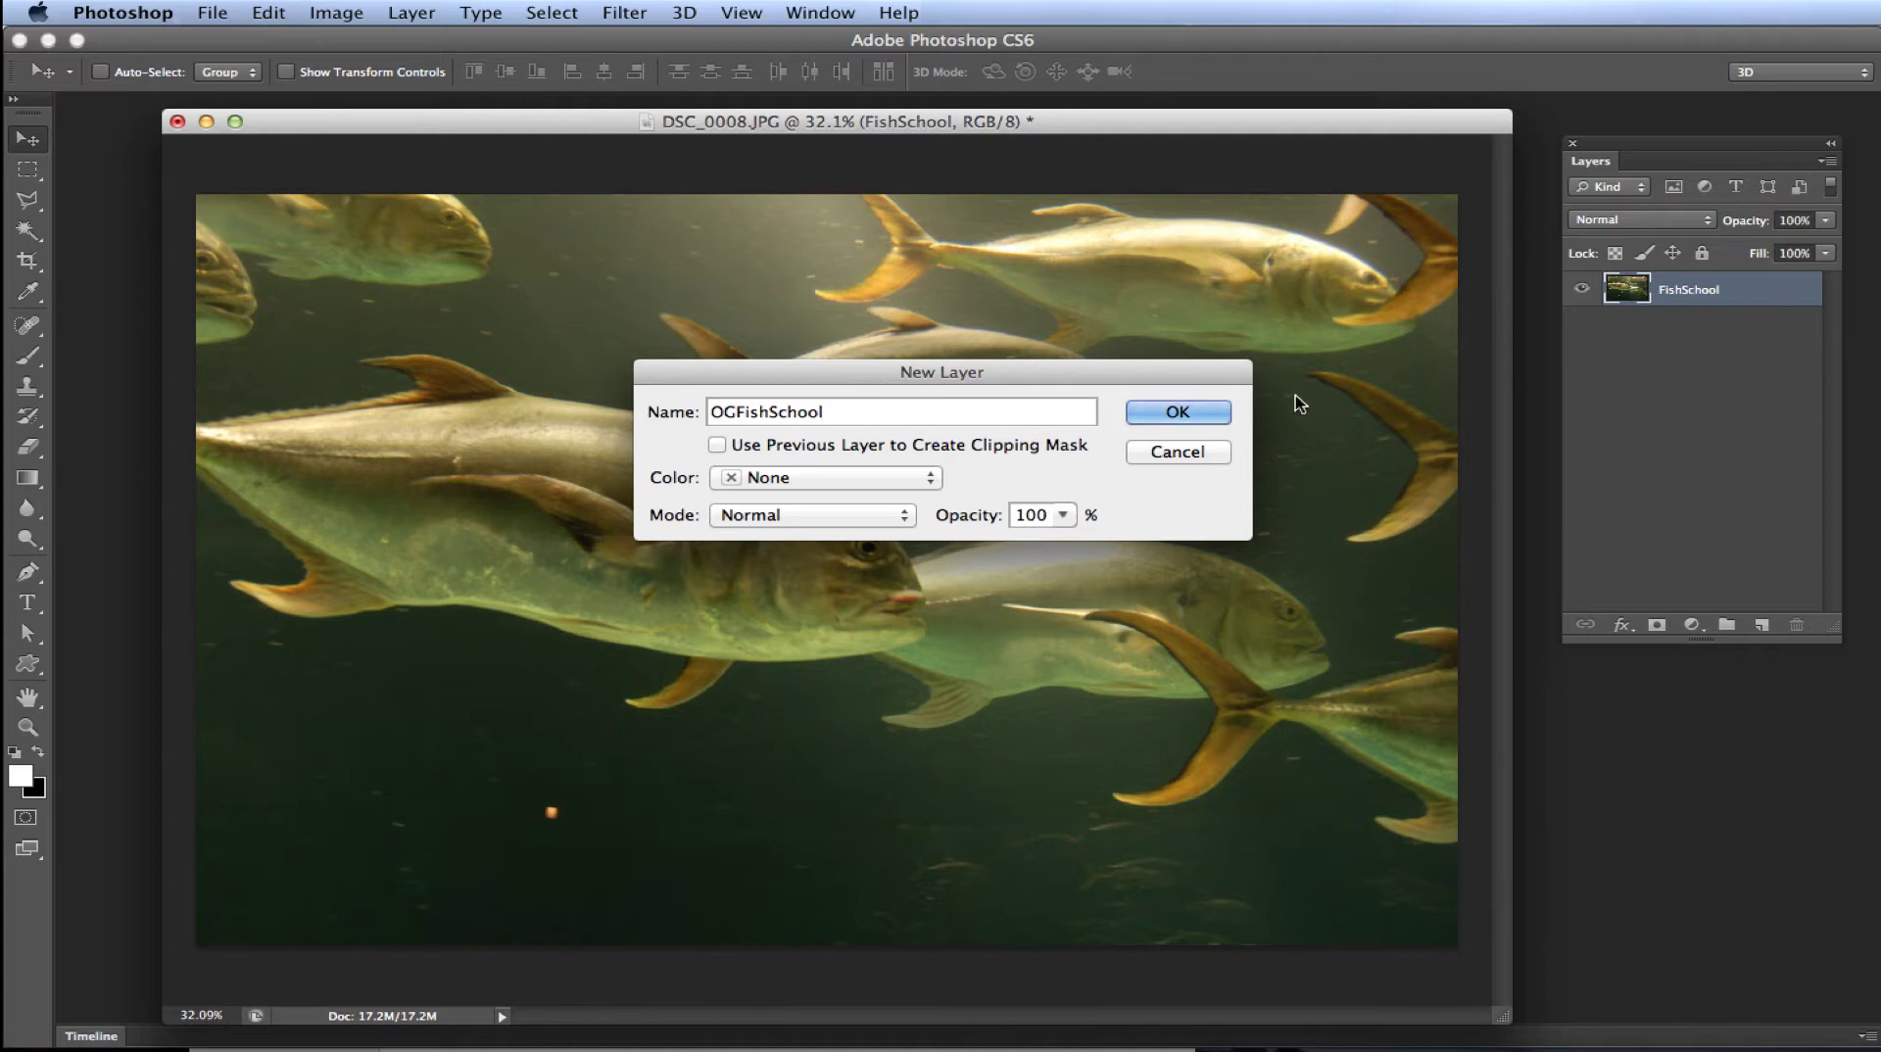
pyautogui.click(1220, 413)
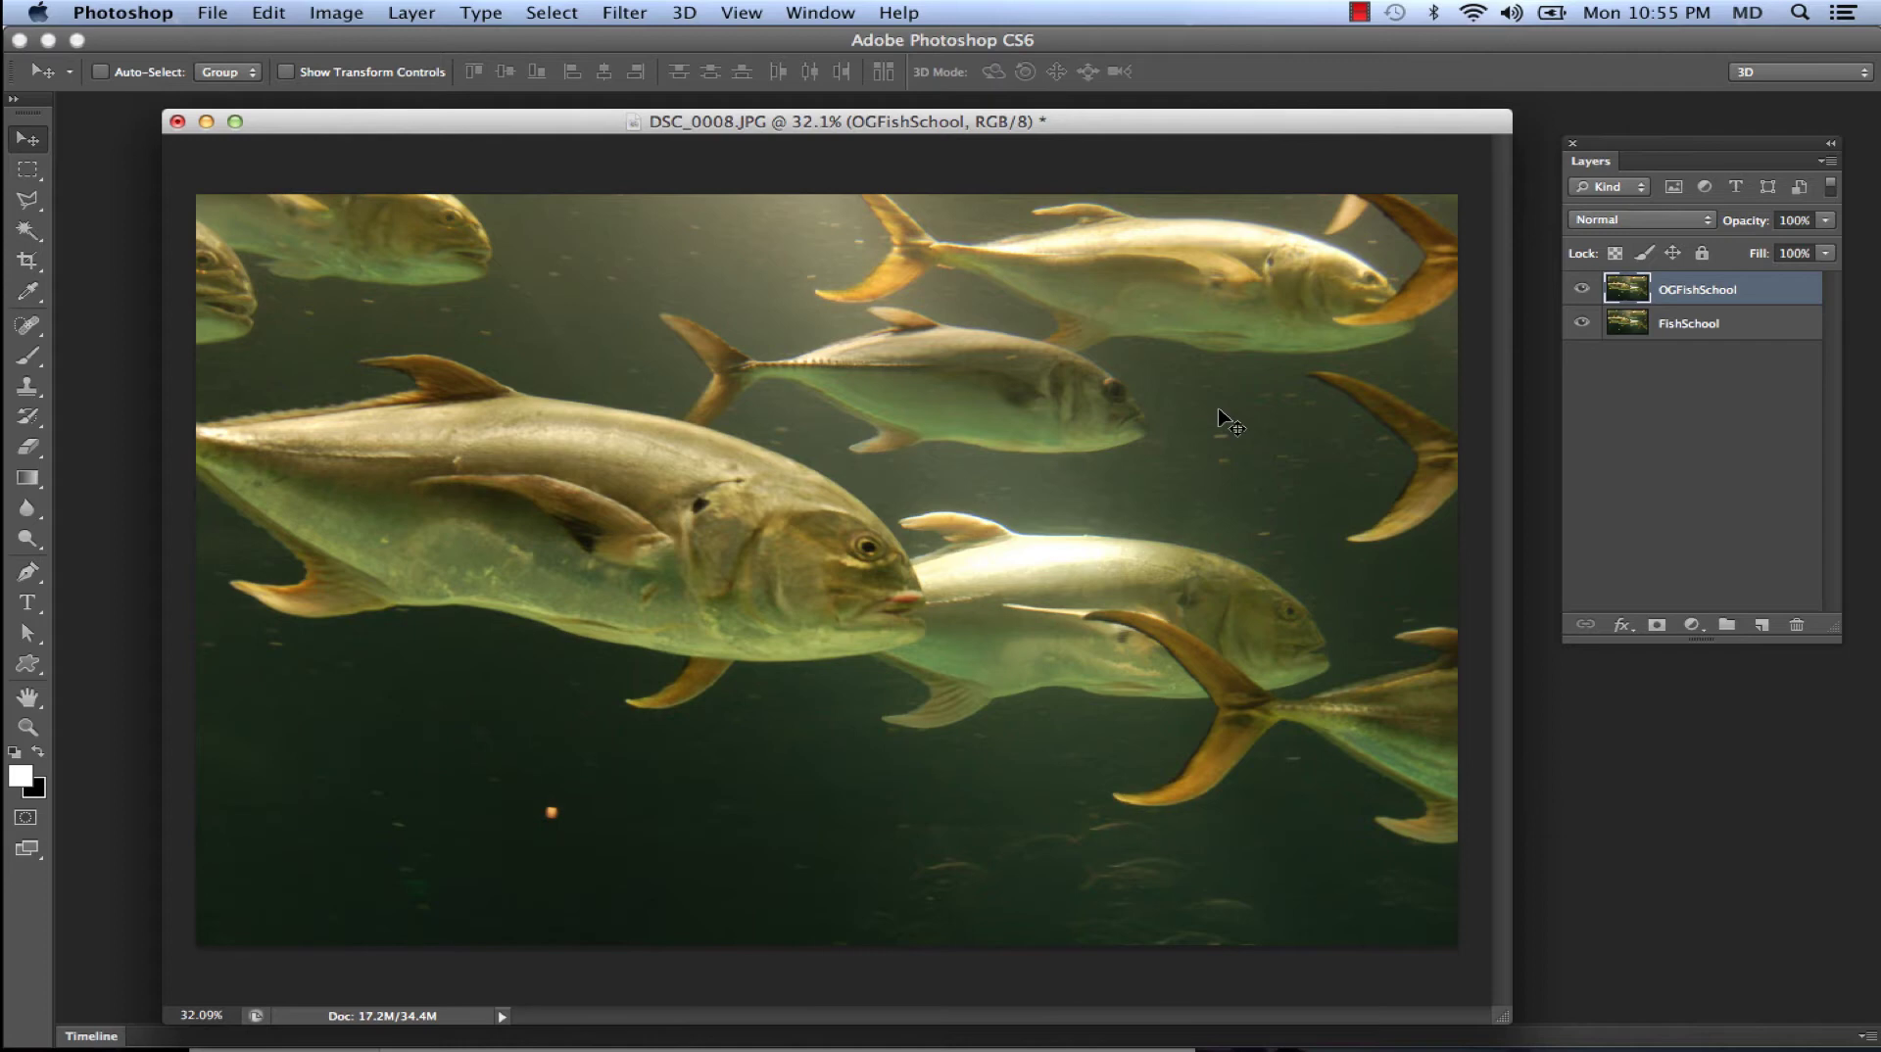
# Step: Duplicate OGFishSchool with Cmd+J and rename the copy OGFishSchool2
pyautogui.hotkey('ctrl', 'j')
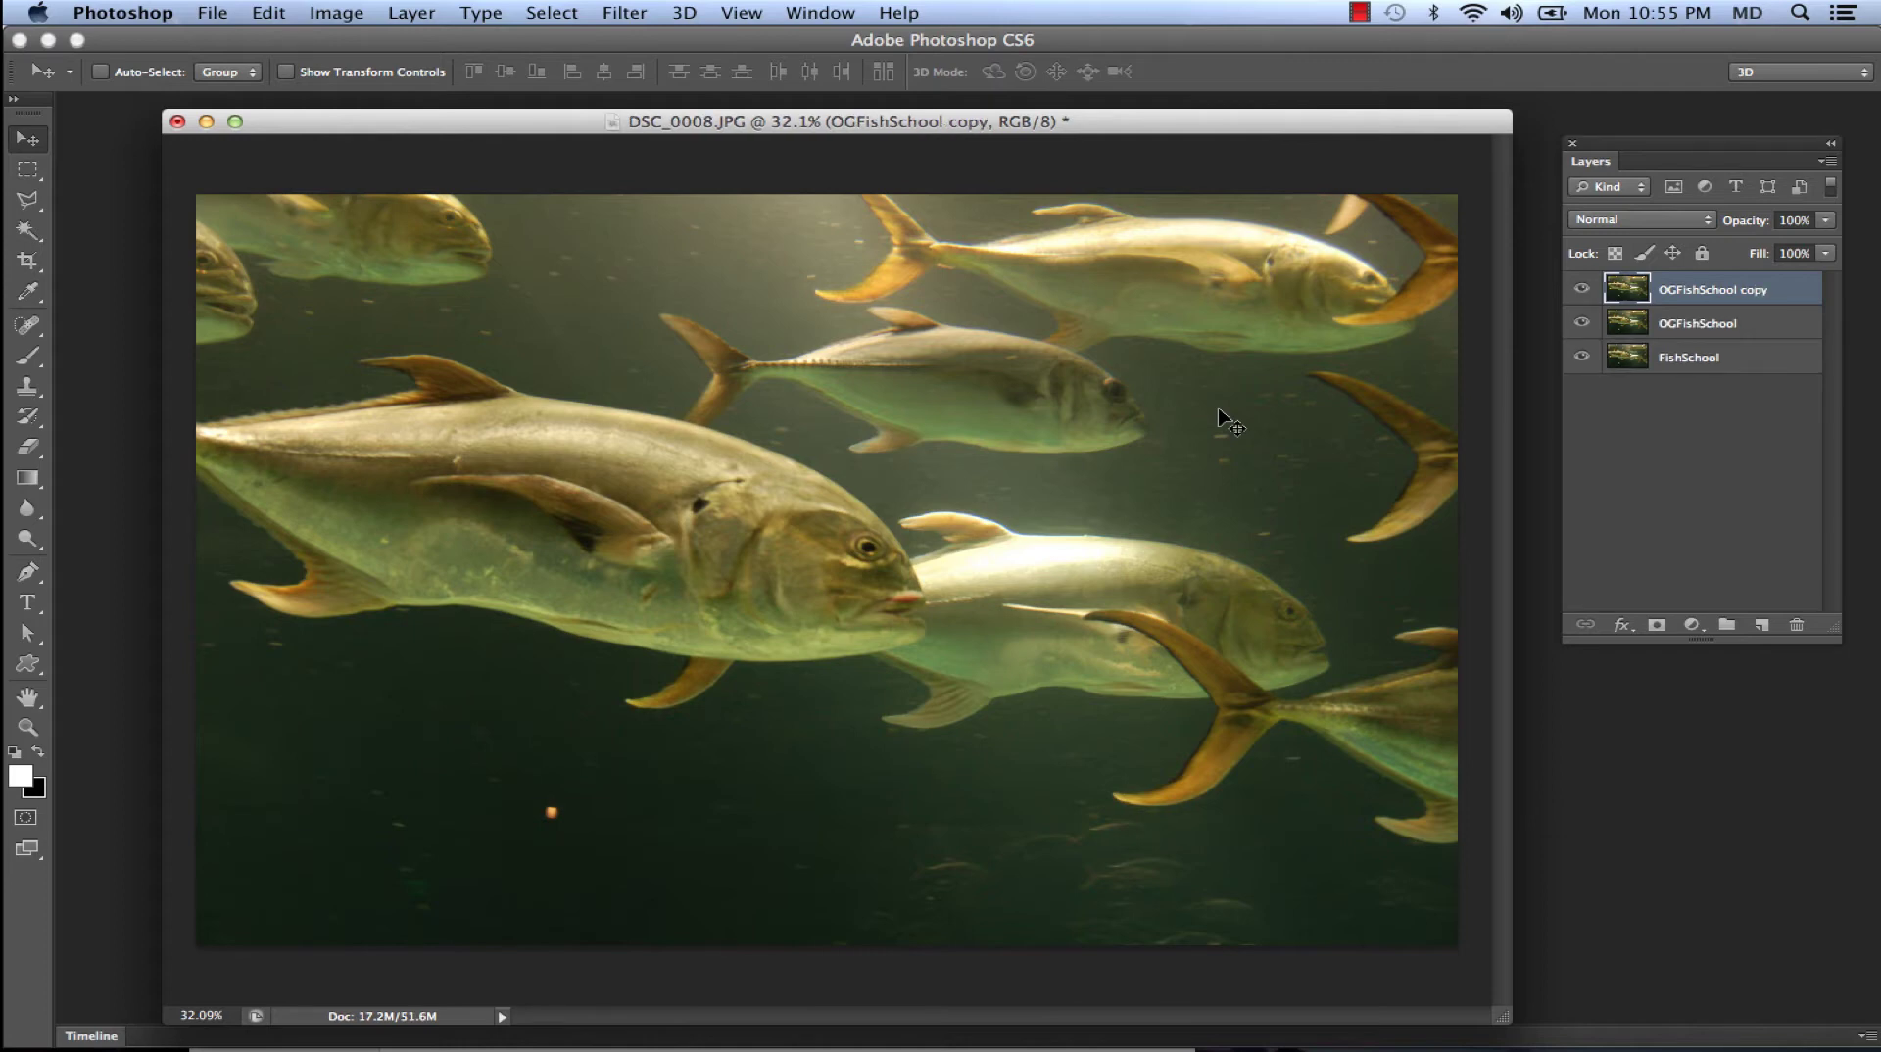
pyautogui.doubleClick(1711, 290)
pyautogui.write('OGFishSchool2')
pyautogui.press('Return')
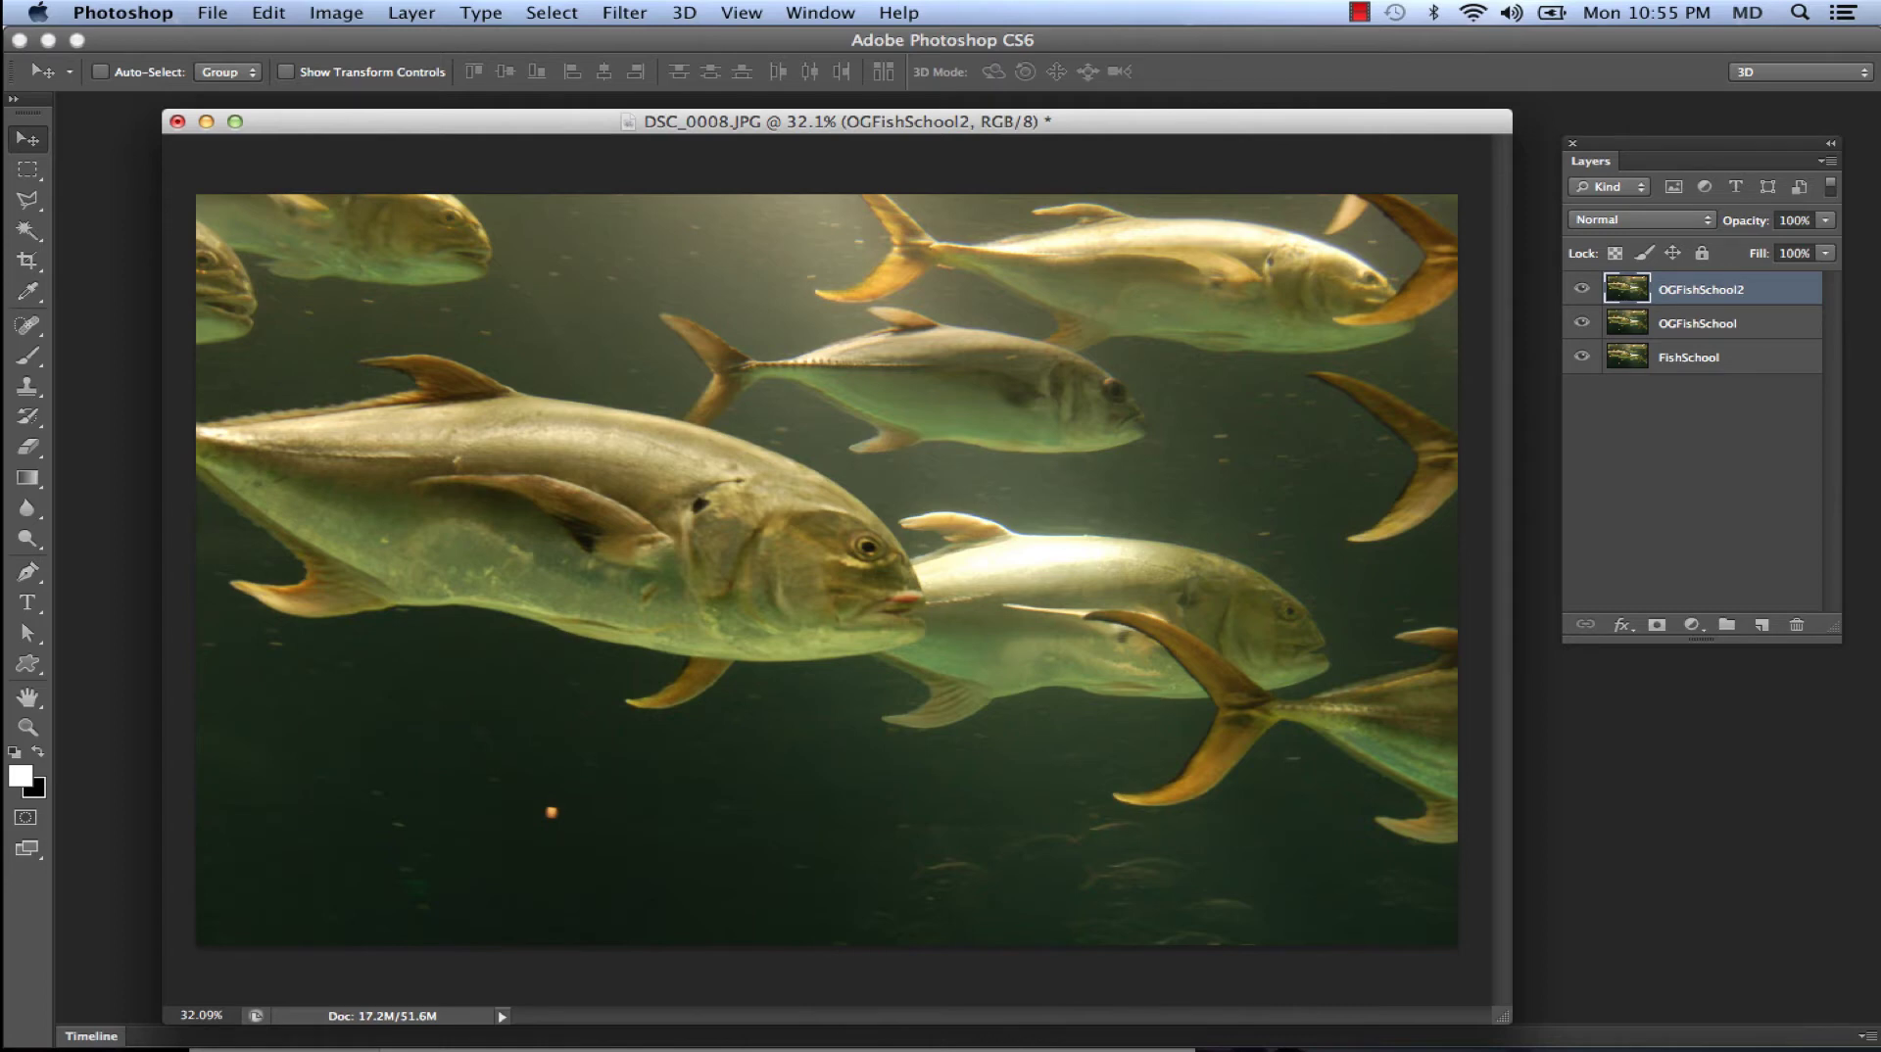
# Step: Duplicate FishSchool from its right-click menu, naming the copy OGFishSchool3
pyautogui.rightClick(1781, 357)
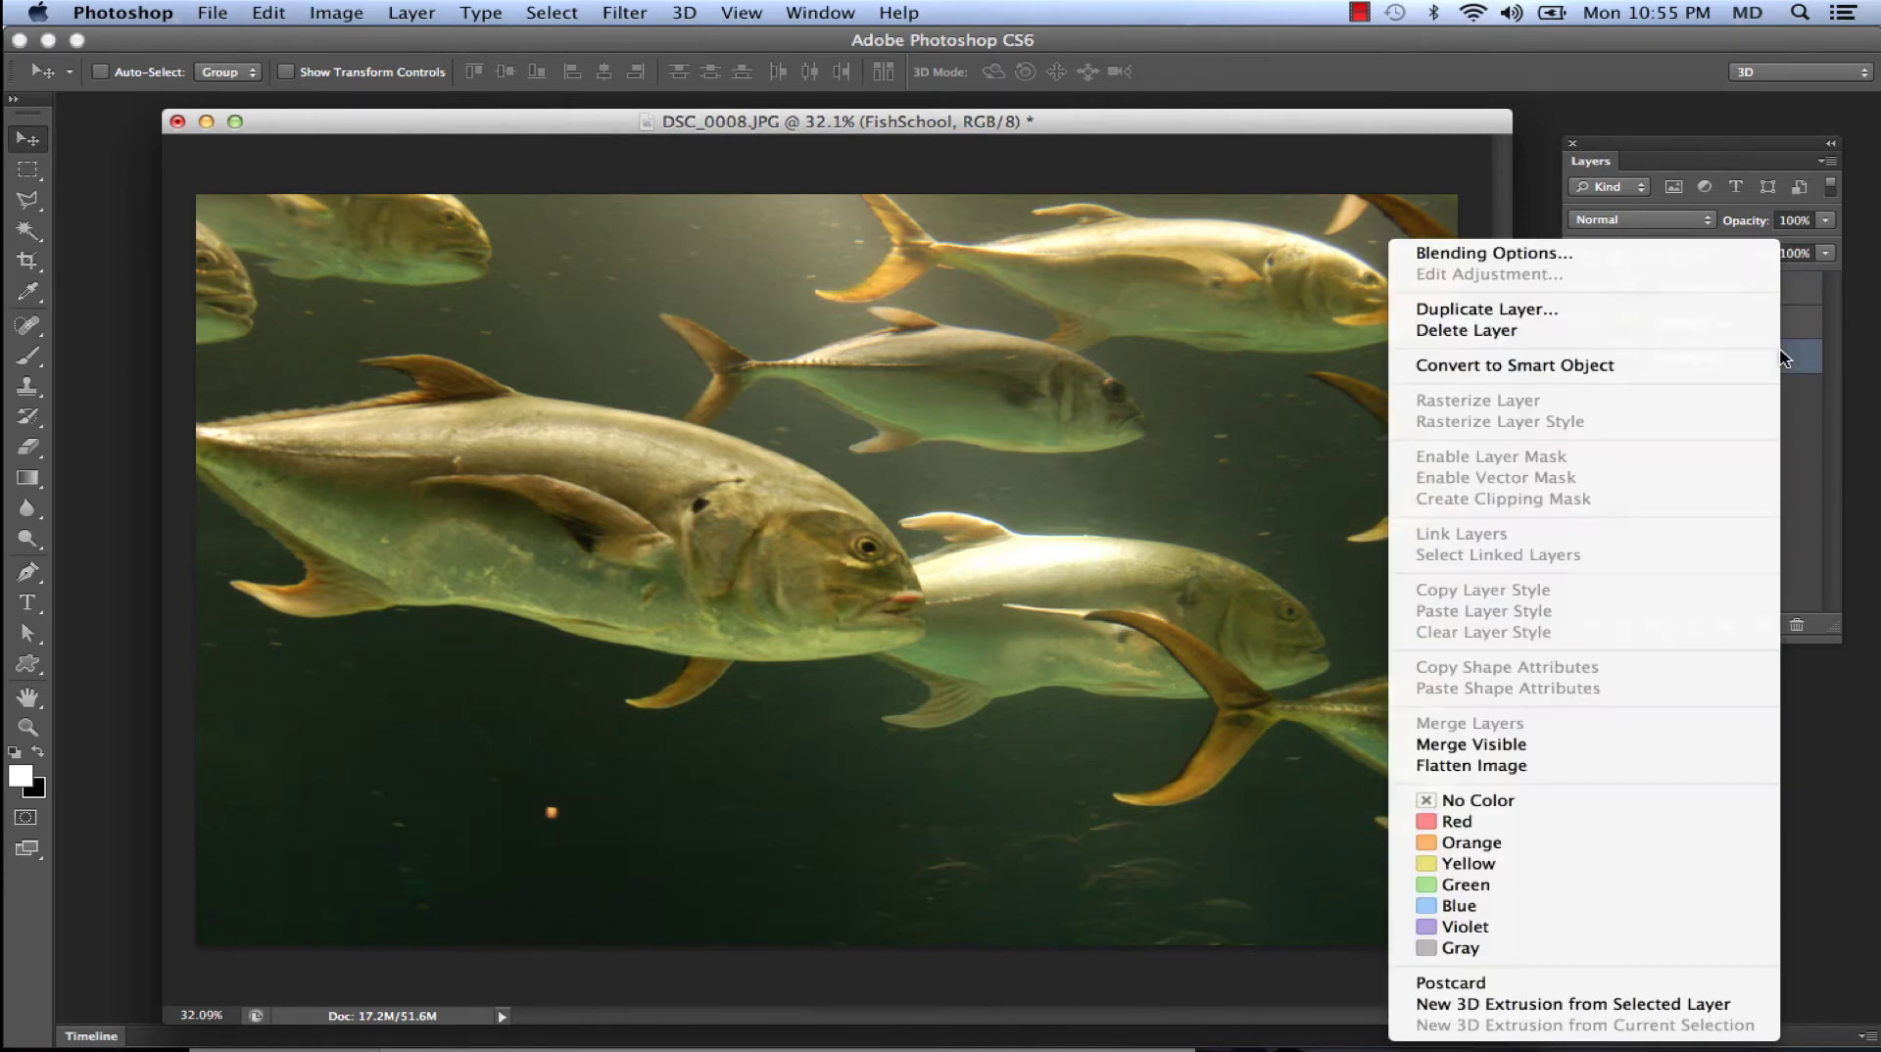
pyautogui.click(1669, 309)
pyautogui.press('Right')
pyautogui.press('BackSpace')
pyautogui.press('BackSpace')
pyautogui.press('BackSpace')
pyautogui.press('BackSpace')
pyautogui.press('BackSpace')
pyautogui.write('3')
pyautogui.press('super+Left')
pyautogui.write('OG')
pyautogui.press('Return')
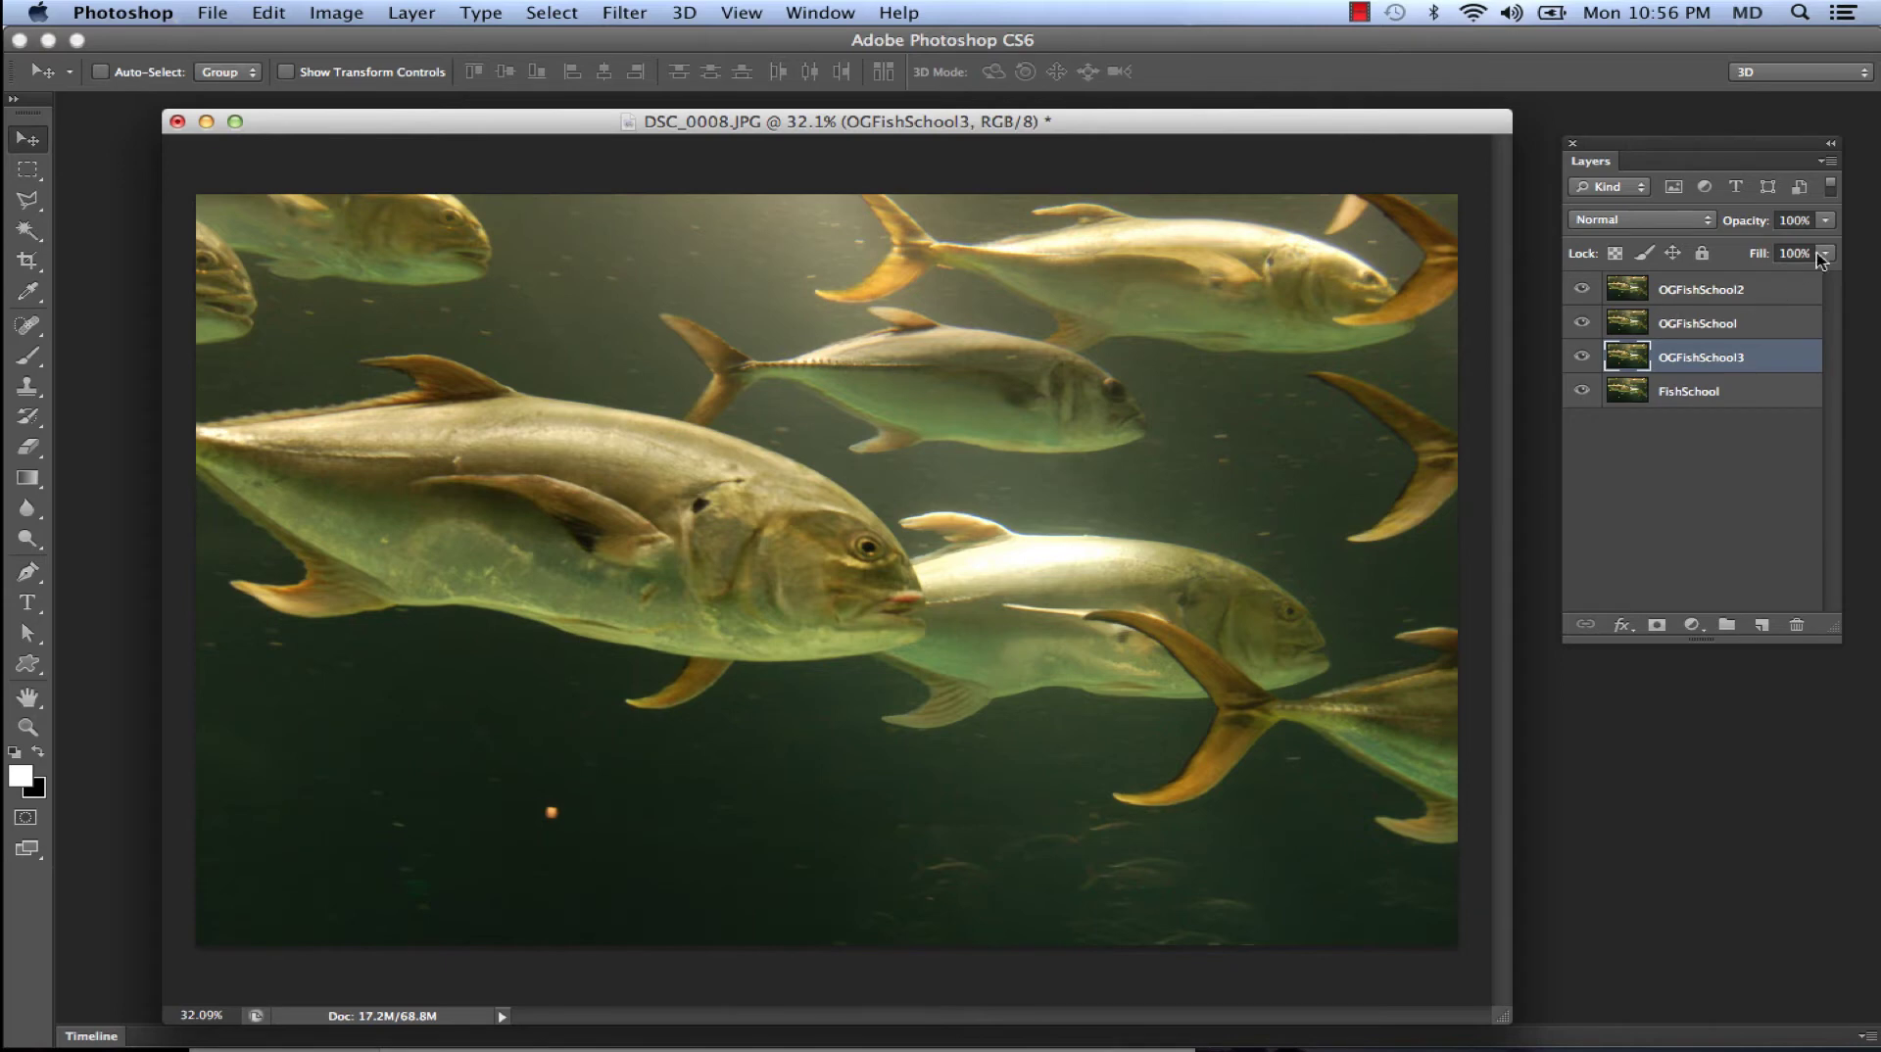
# Step: Duplicate OGFishSchool3 from the Layers panel menu as OGFishSchool4
pyautogui.click(1827, 163)
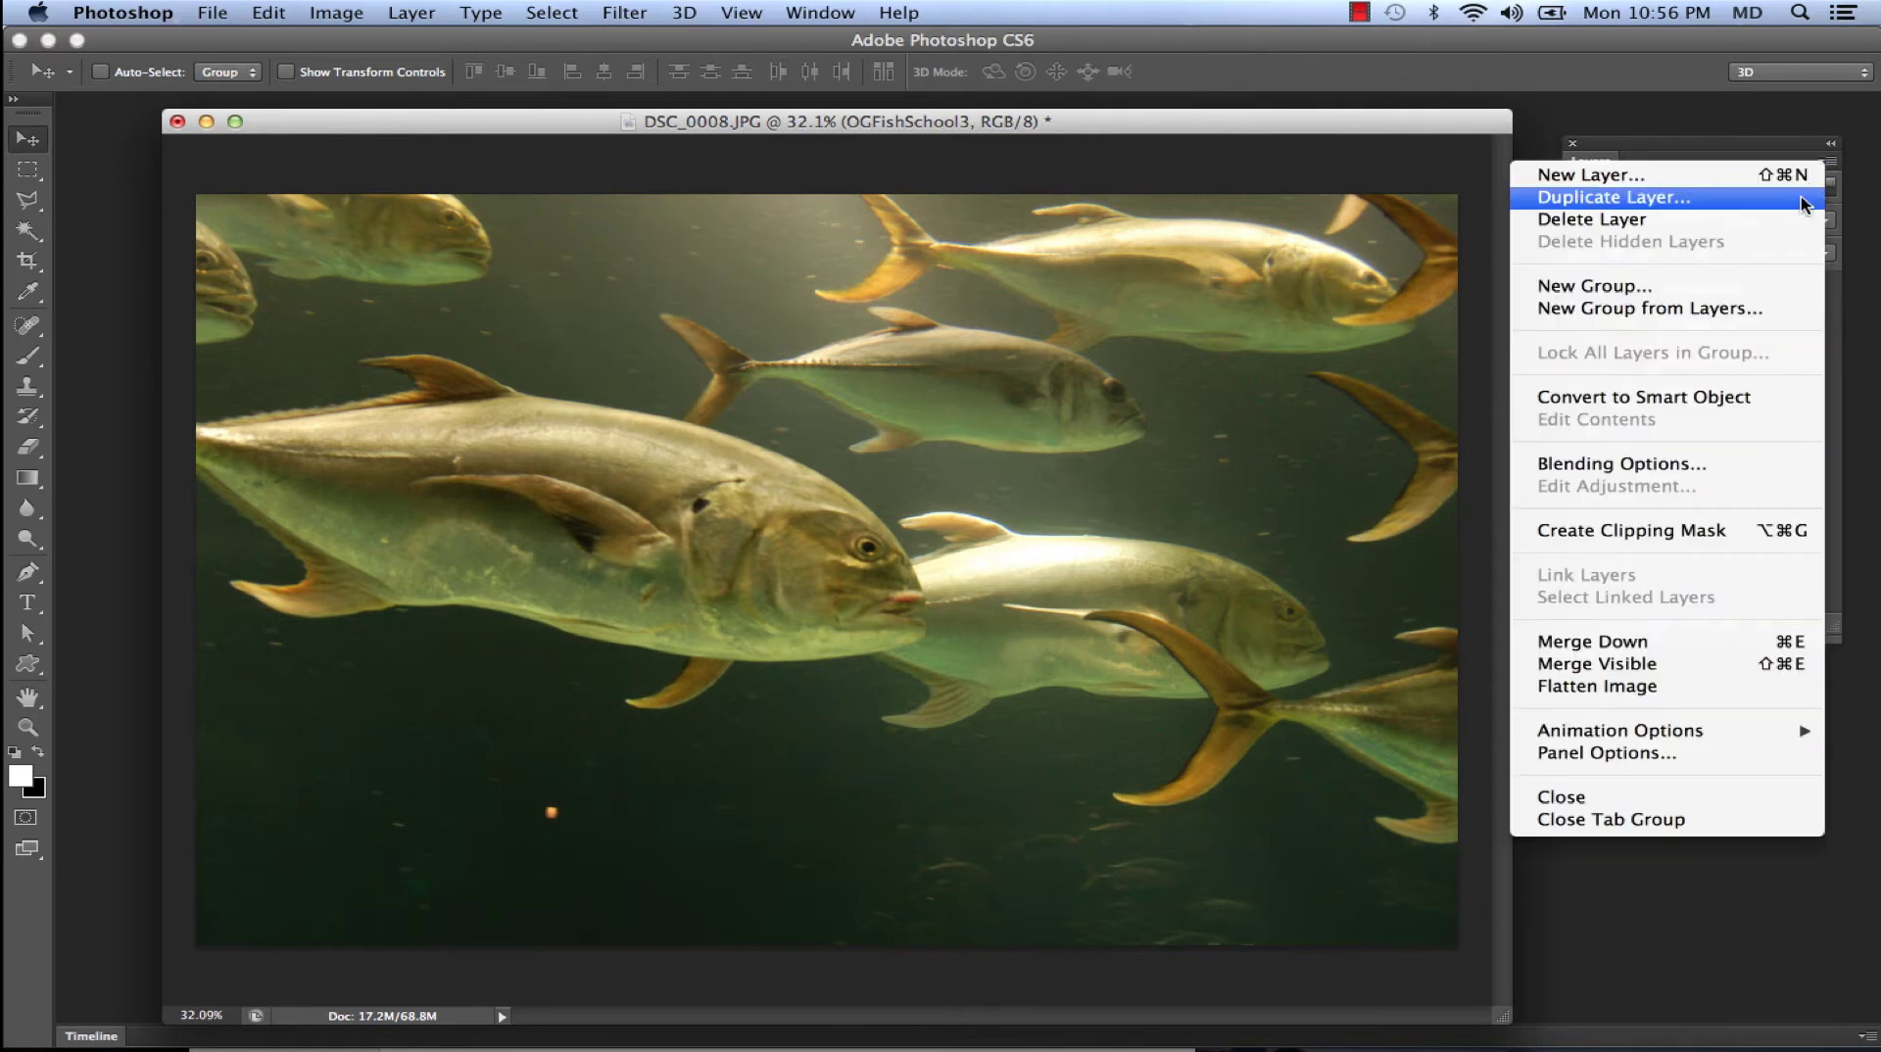
pyautogui.click(1801, 201)
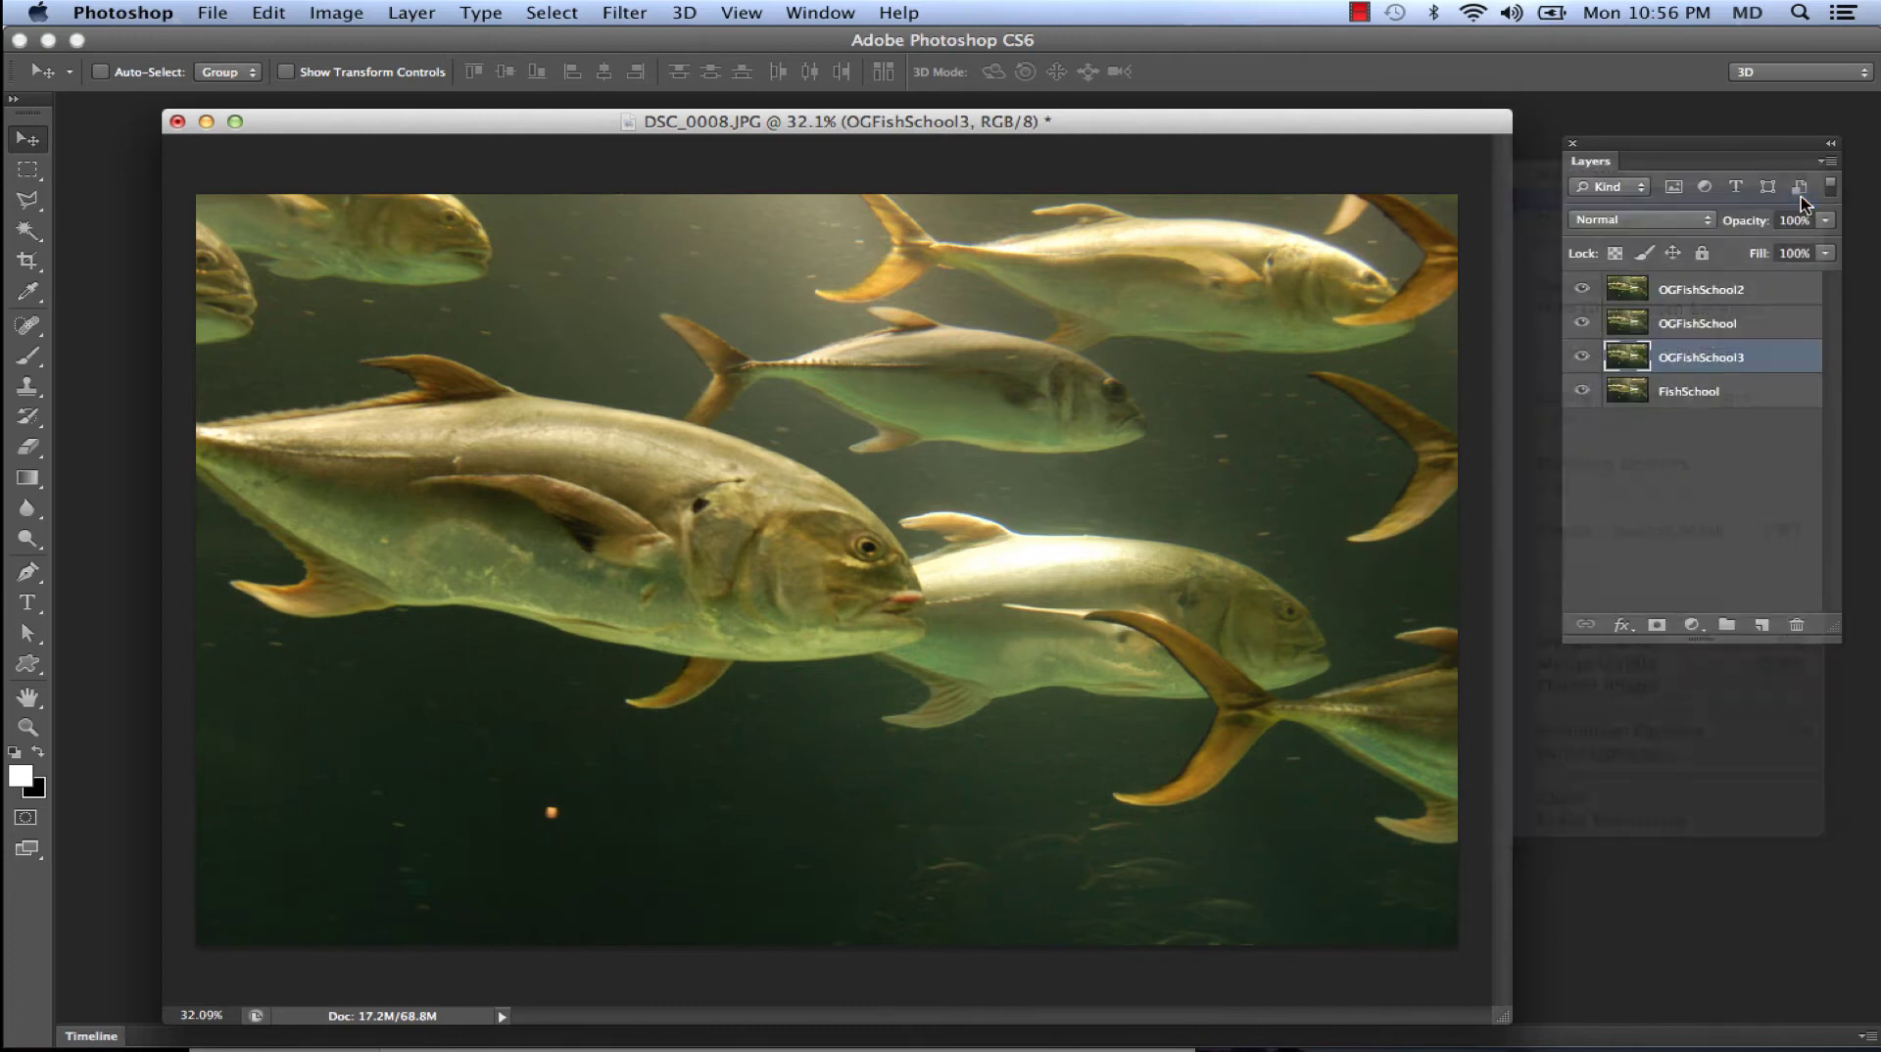
pyautogui.write('OGFishSchool4')
pyautogui.press('Return')
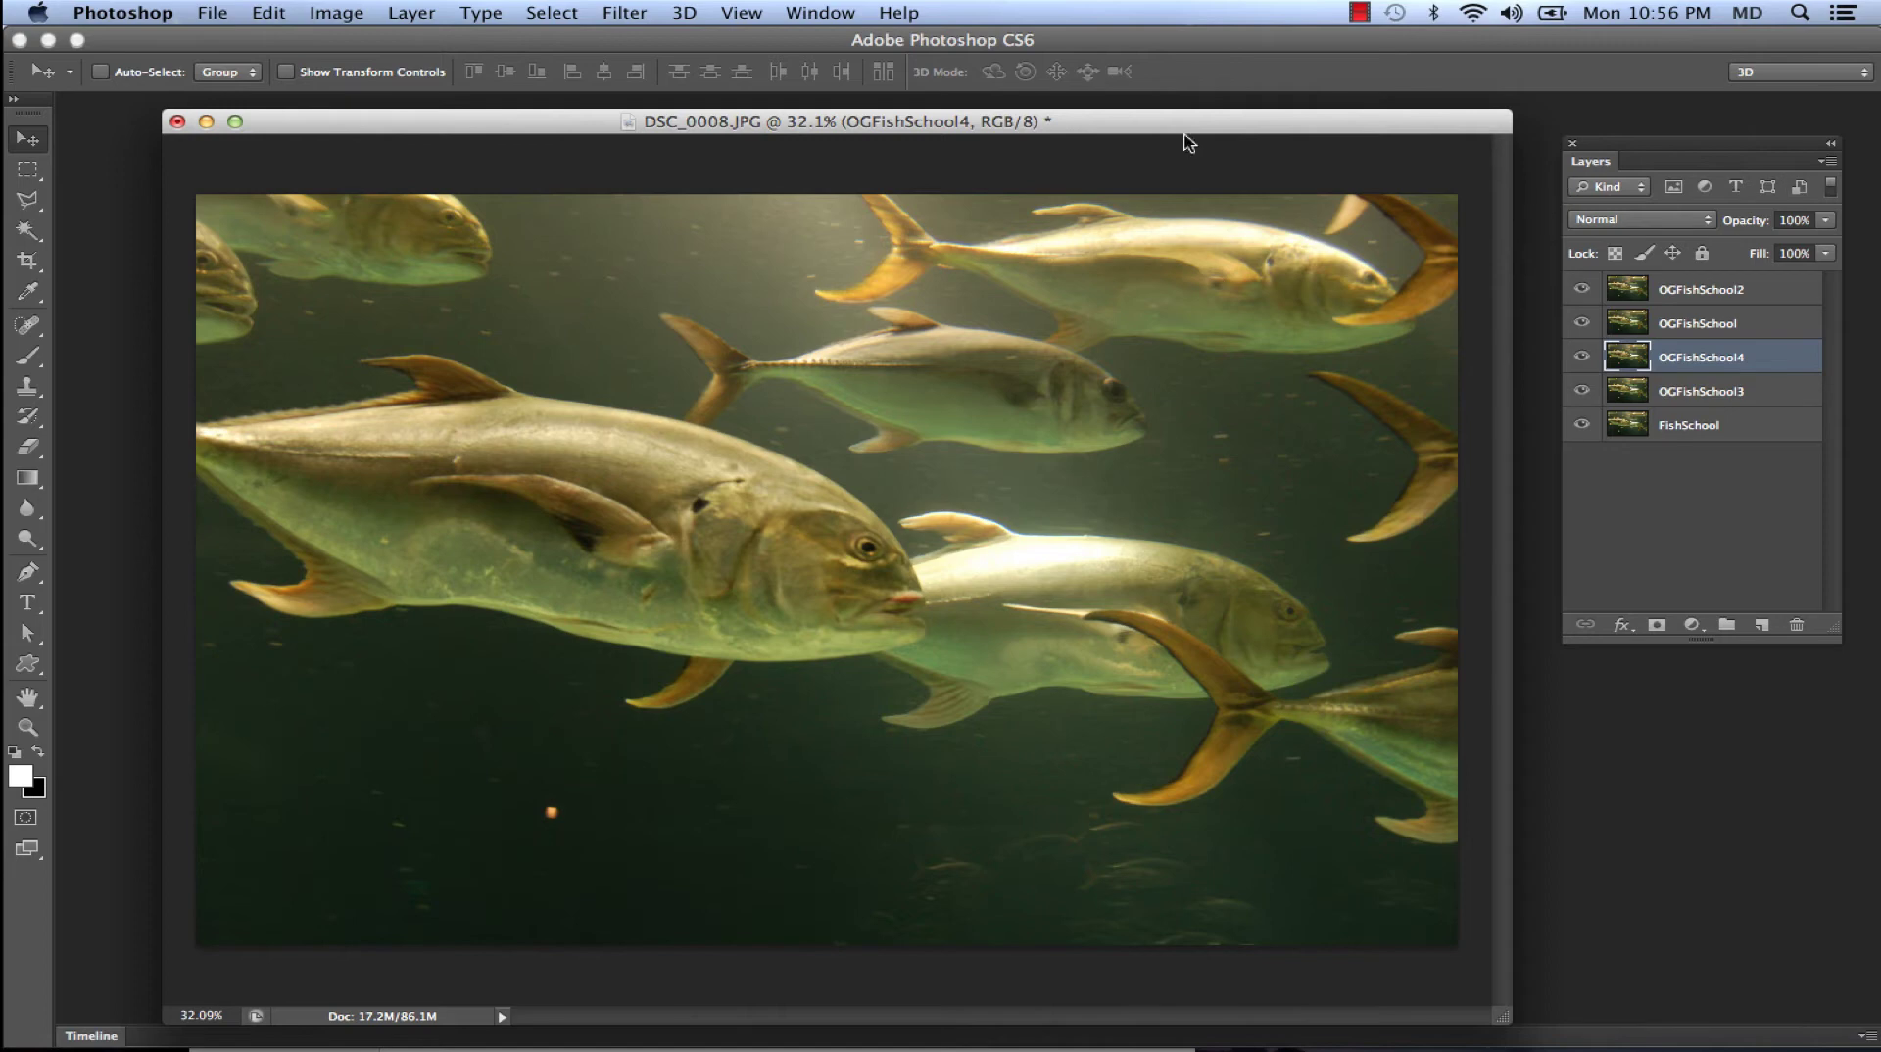
pyautogui.click(426, 18)
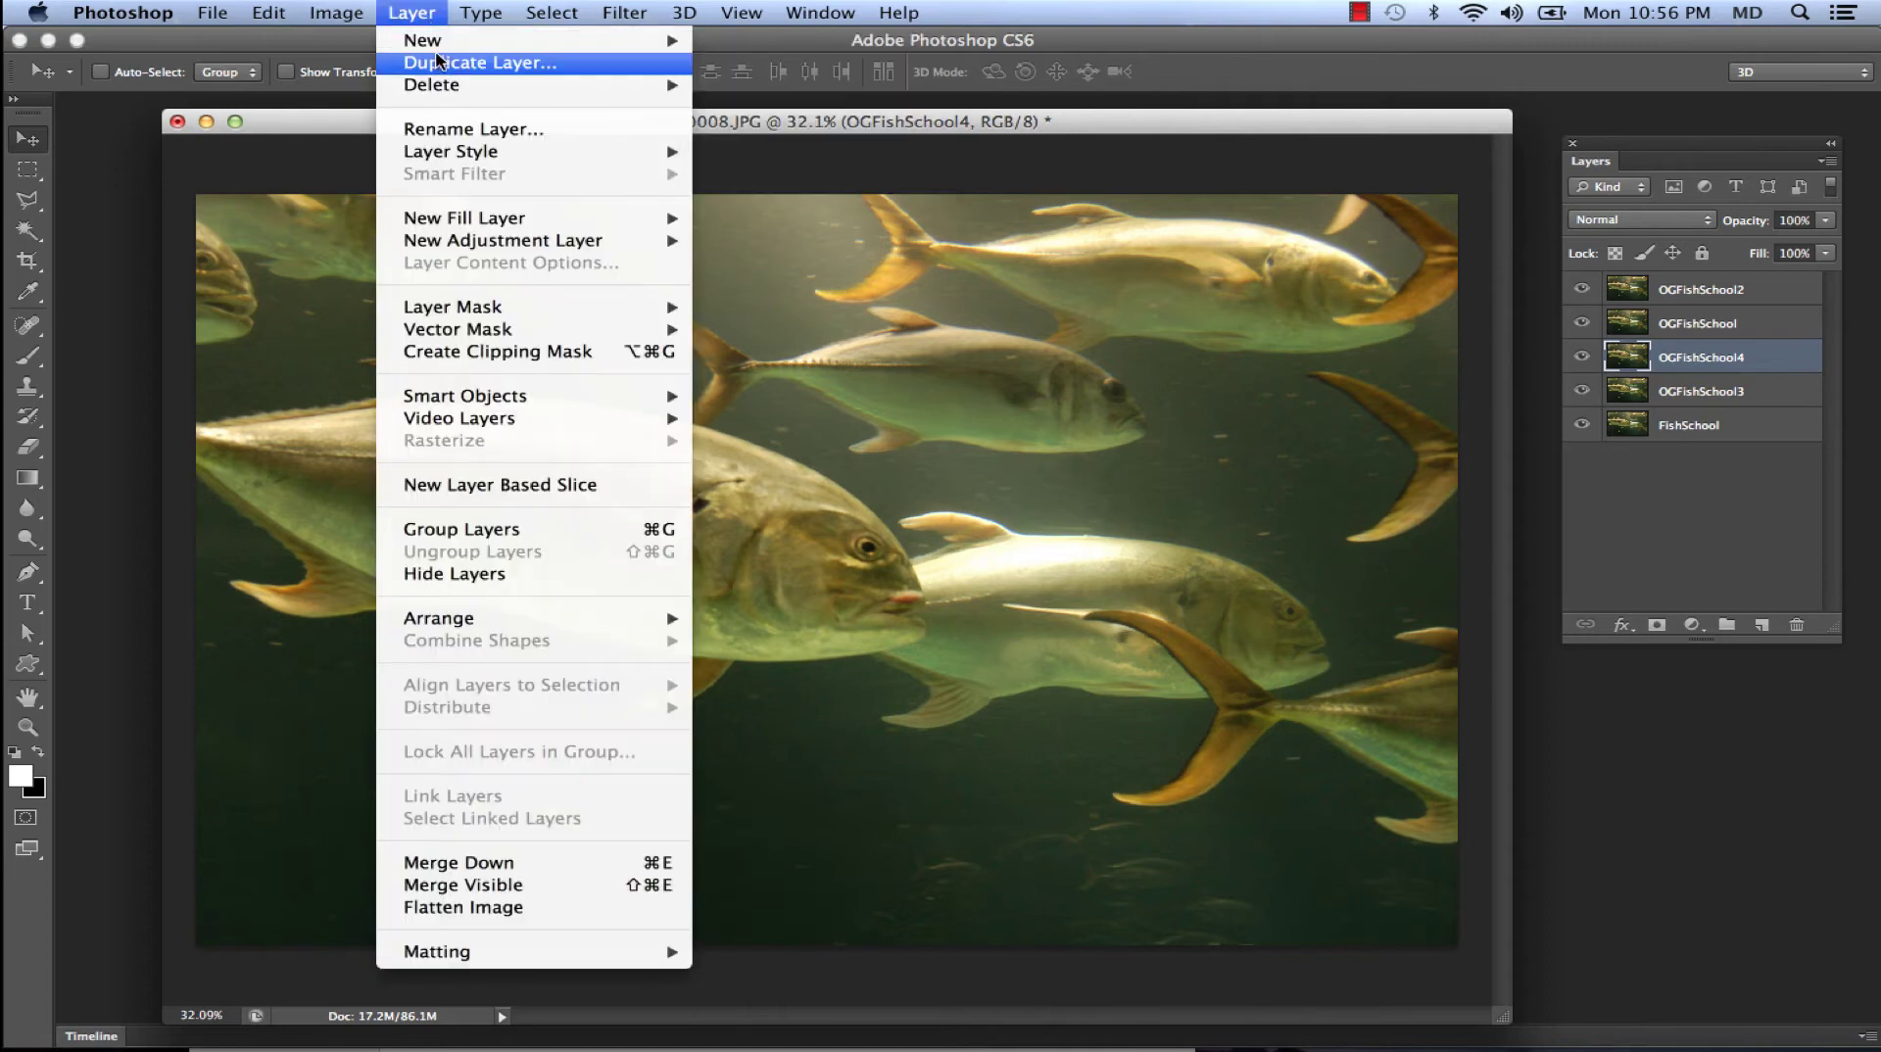
# Step: Duplicate OGFishSchool4 through Layer > Duplicate Layer, naming it OGFishSchool5
pyautogui.click(438, 62)
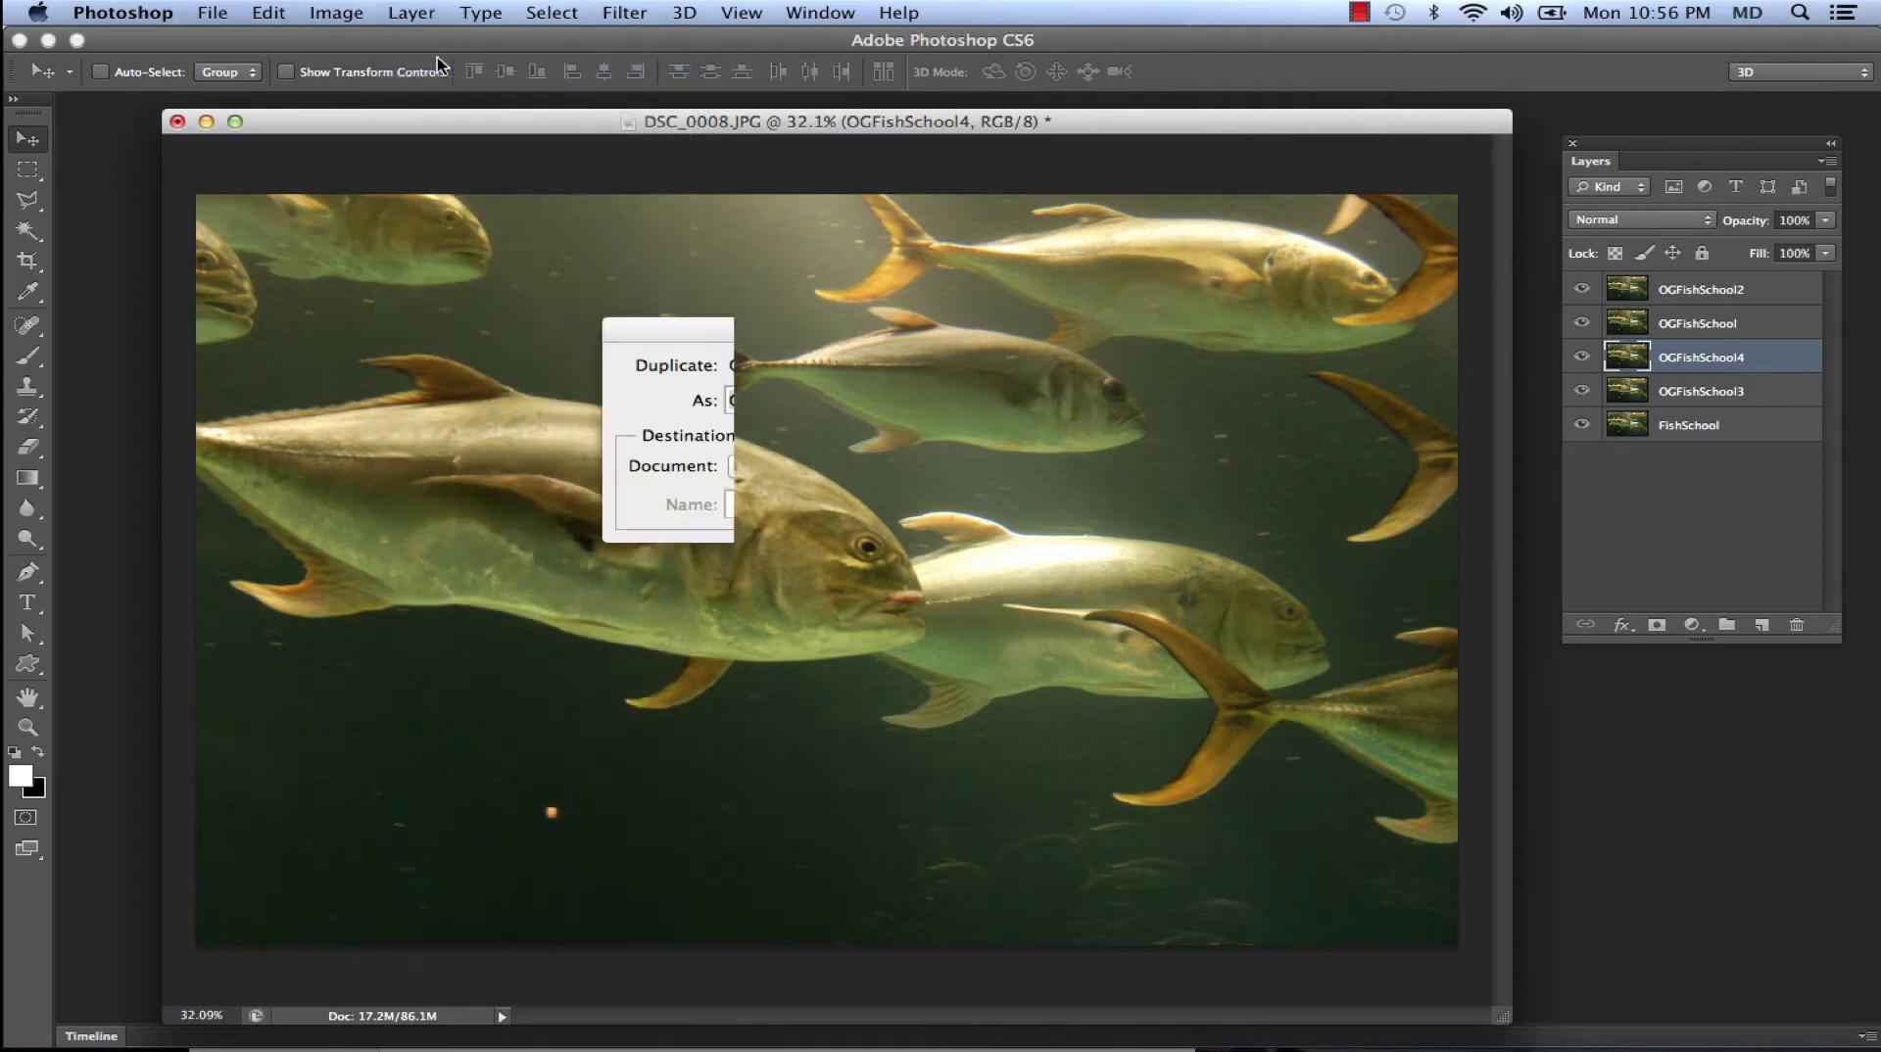
pyautogui.write('OGFishSchool5')
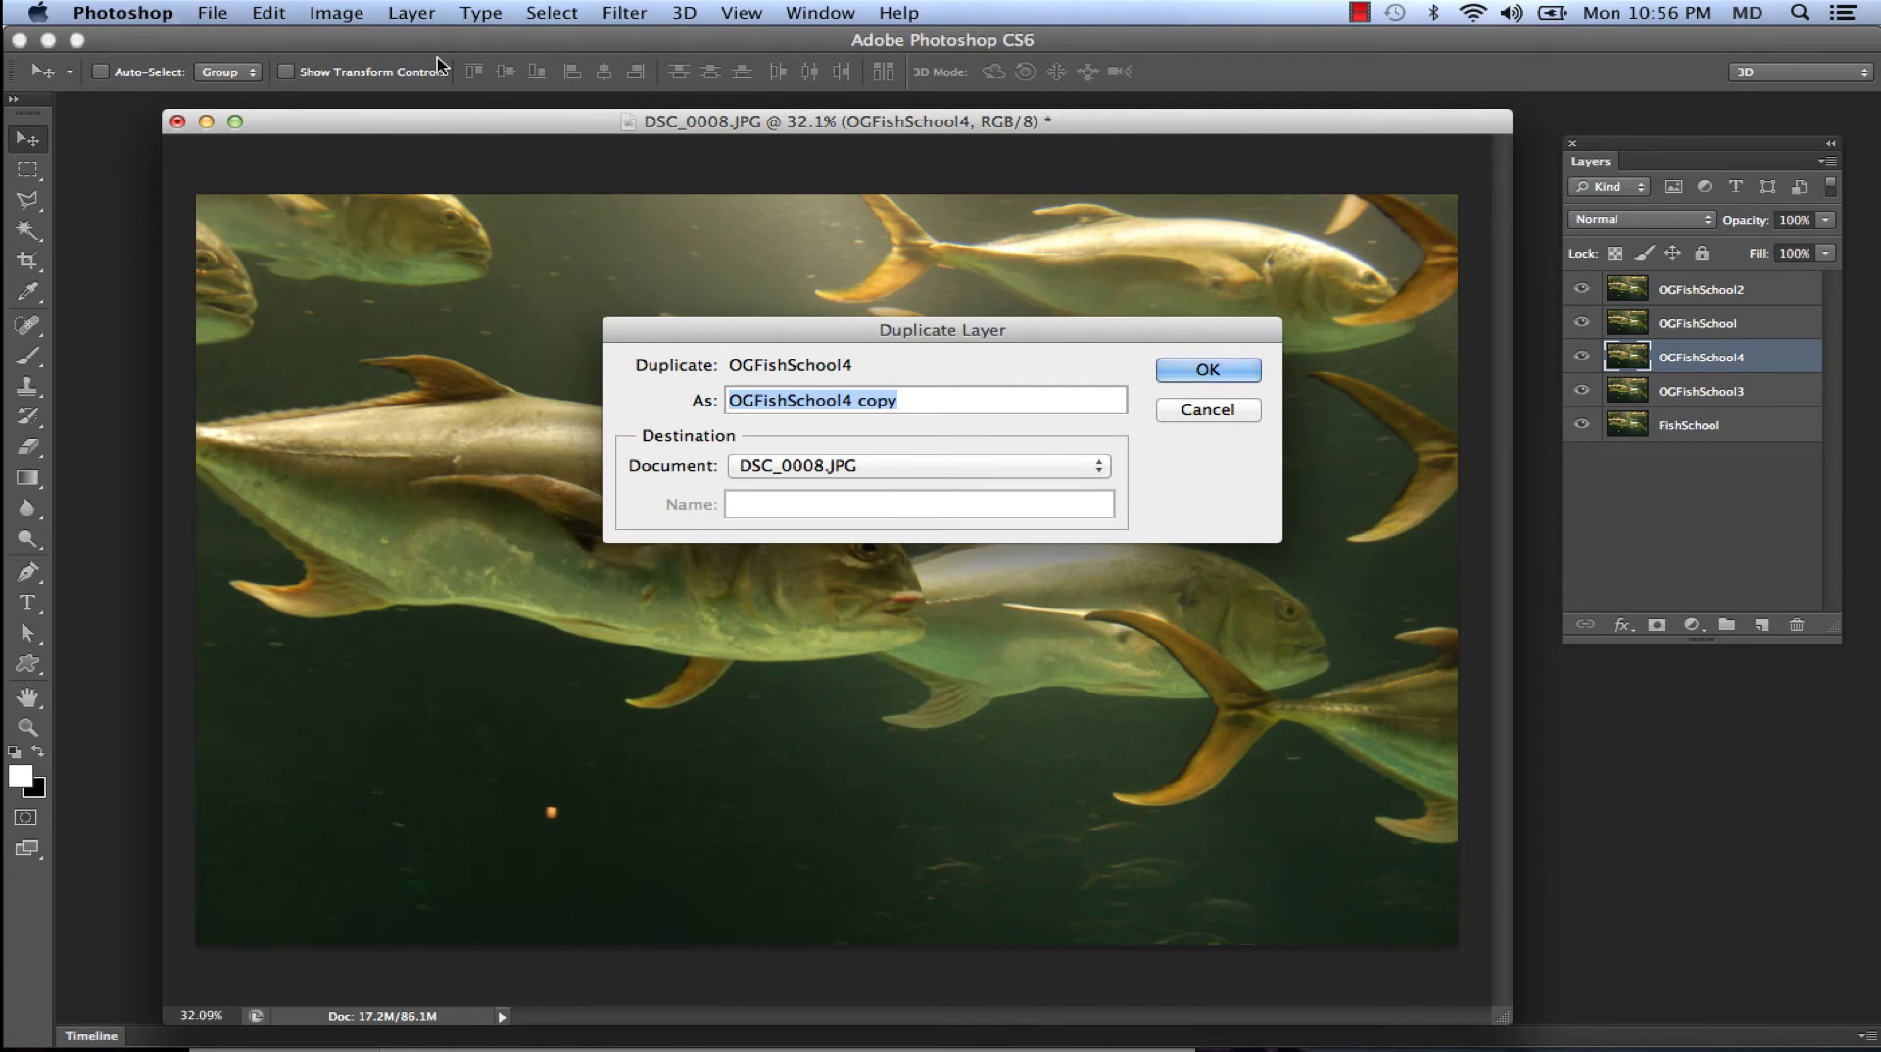
pyautogui.press('Return')
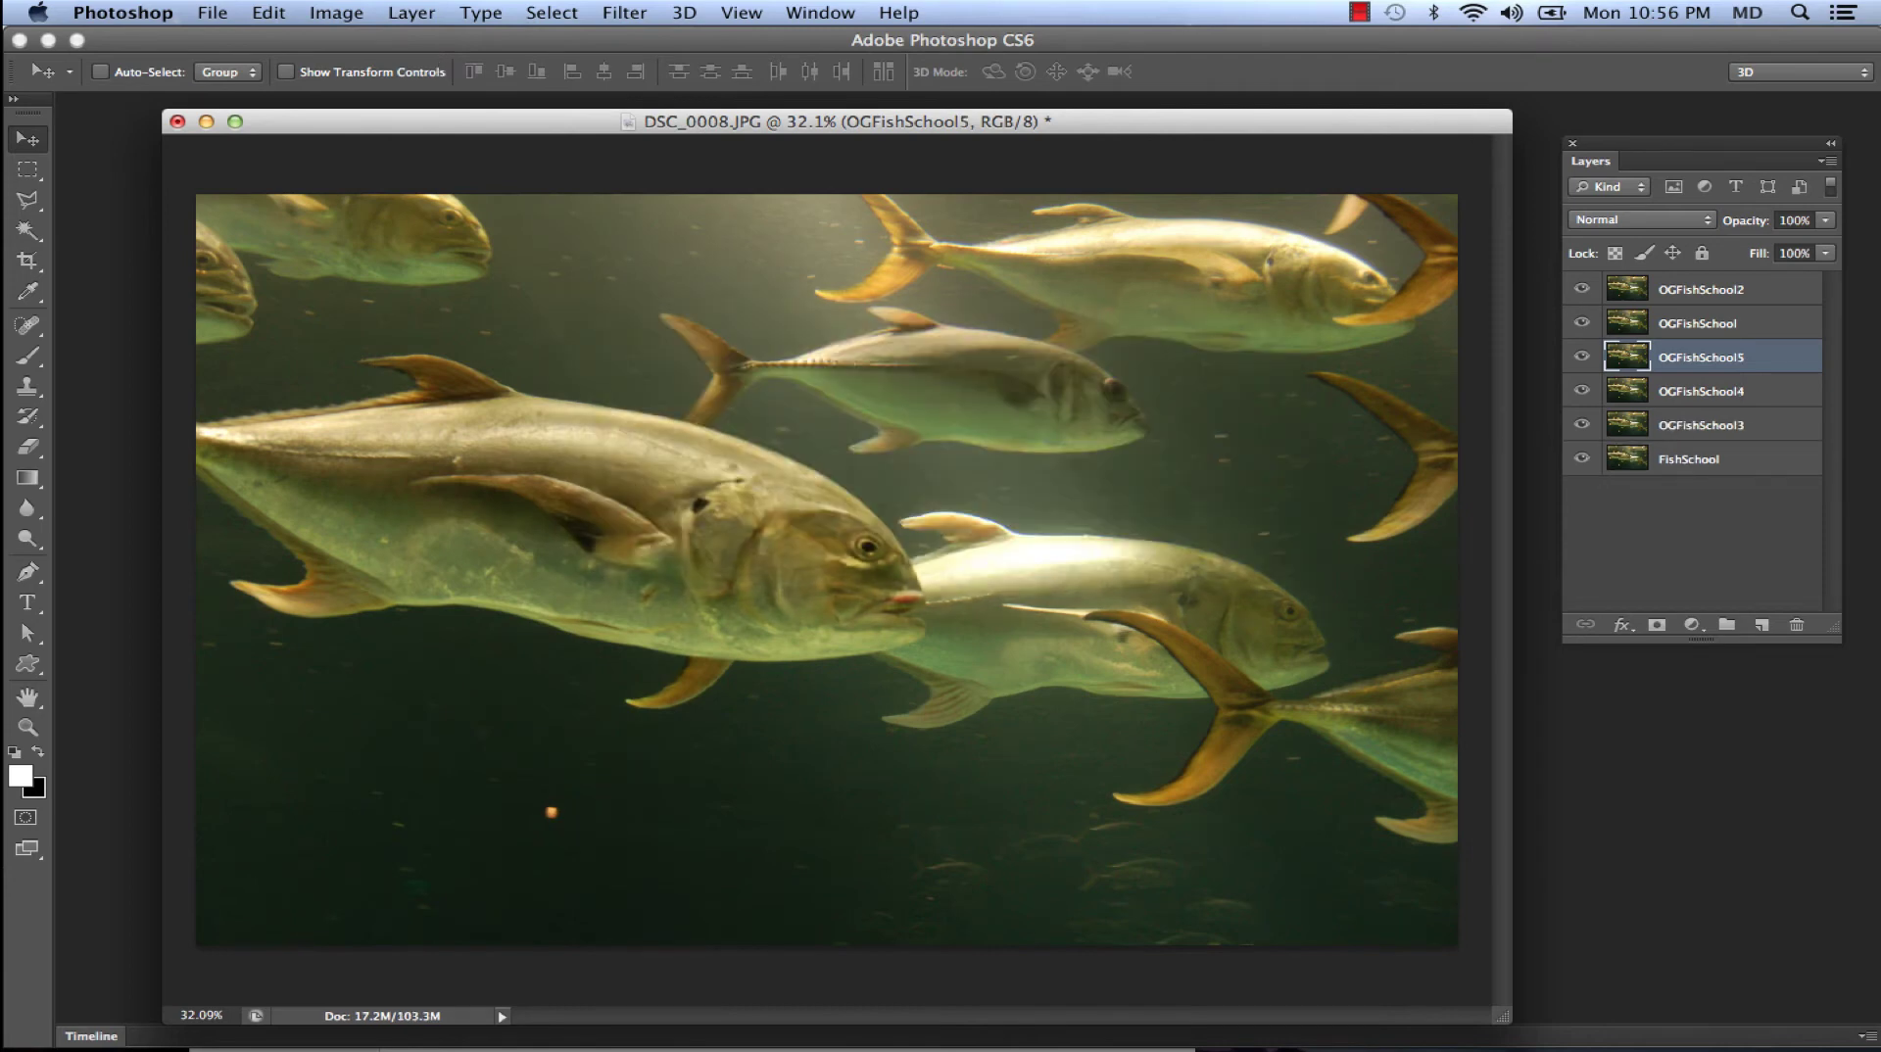
# Step: Copy the full-canvas selection into a new layer and name it OGFishSchool6
pyautogui.click(29, 170)
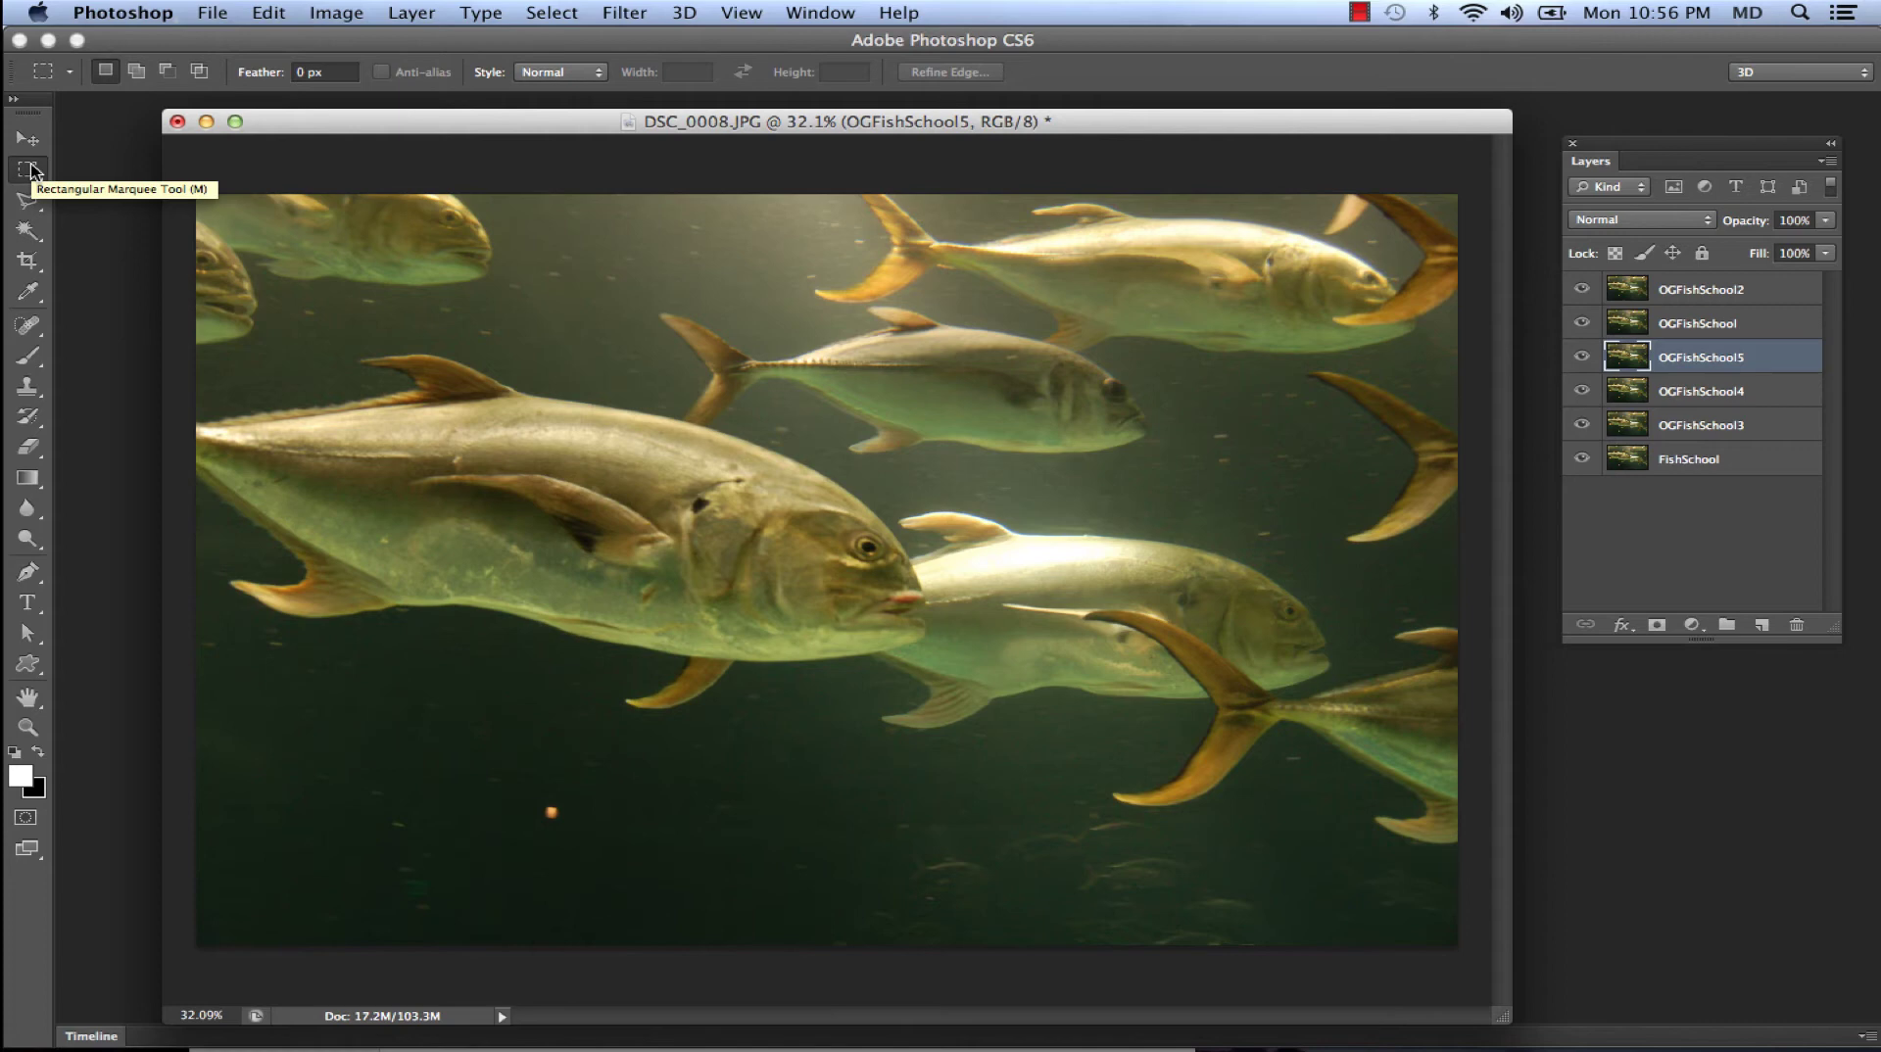
pyautogui.press('super+a')
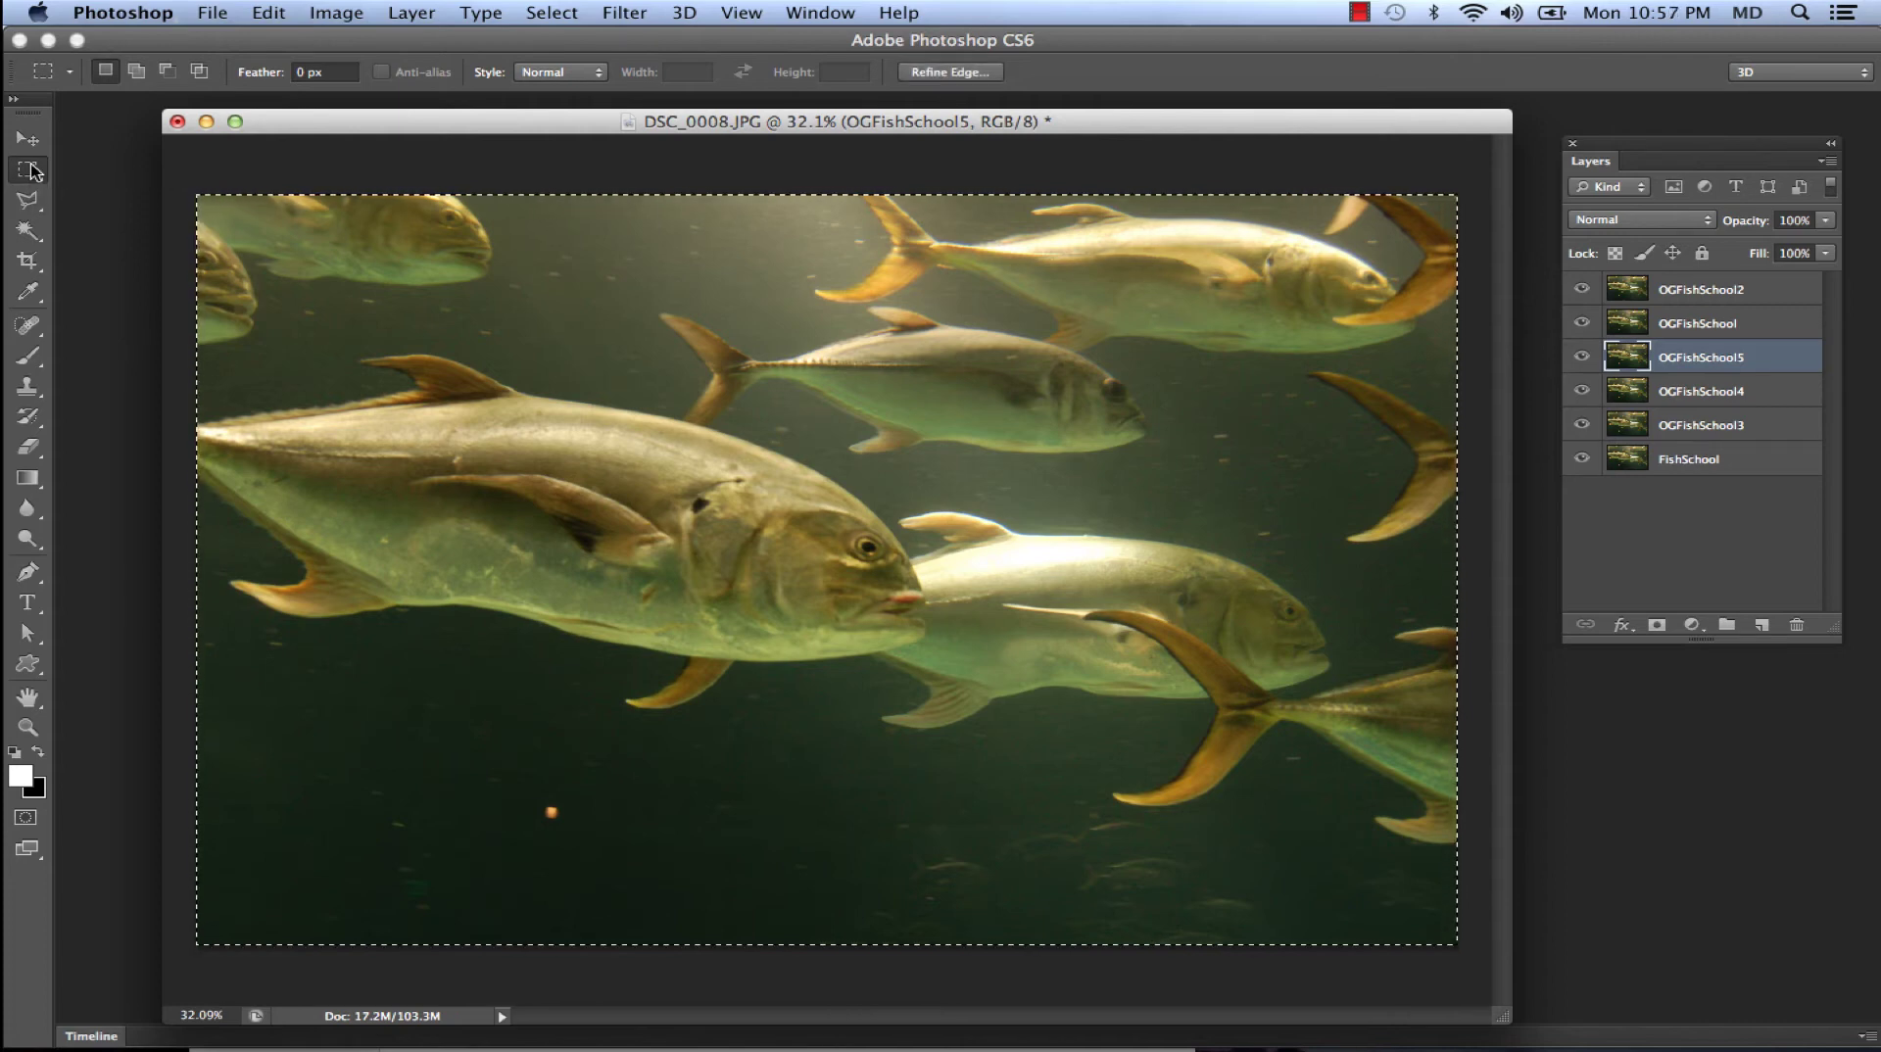
pyautogui.rightClick(398, 346)
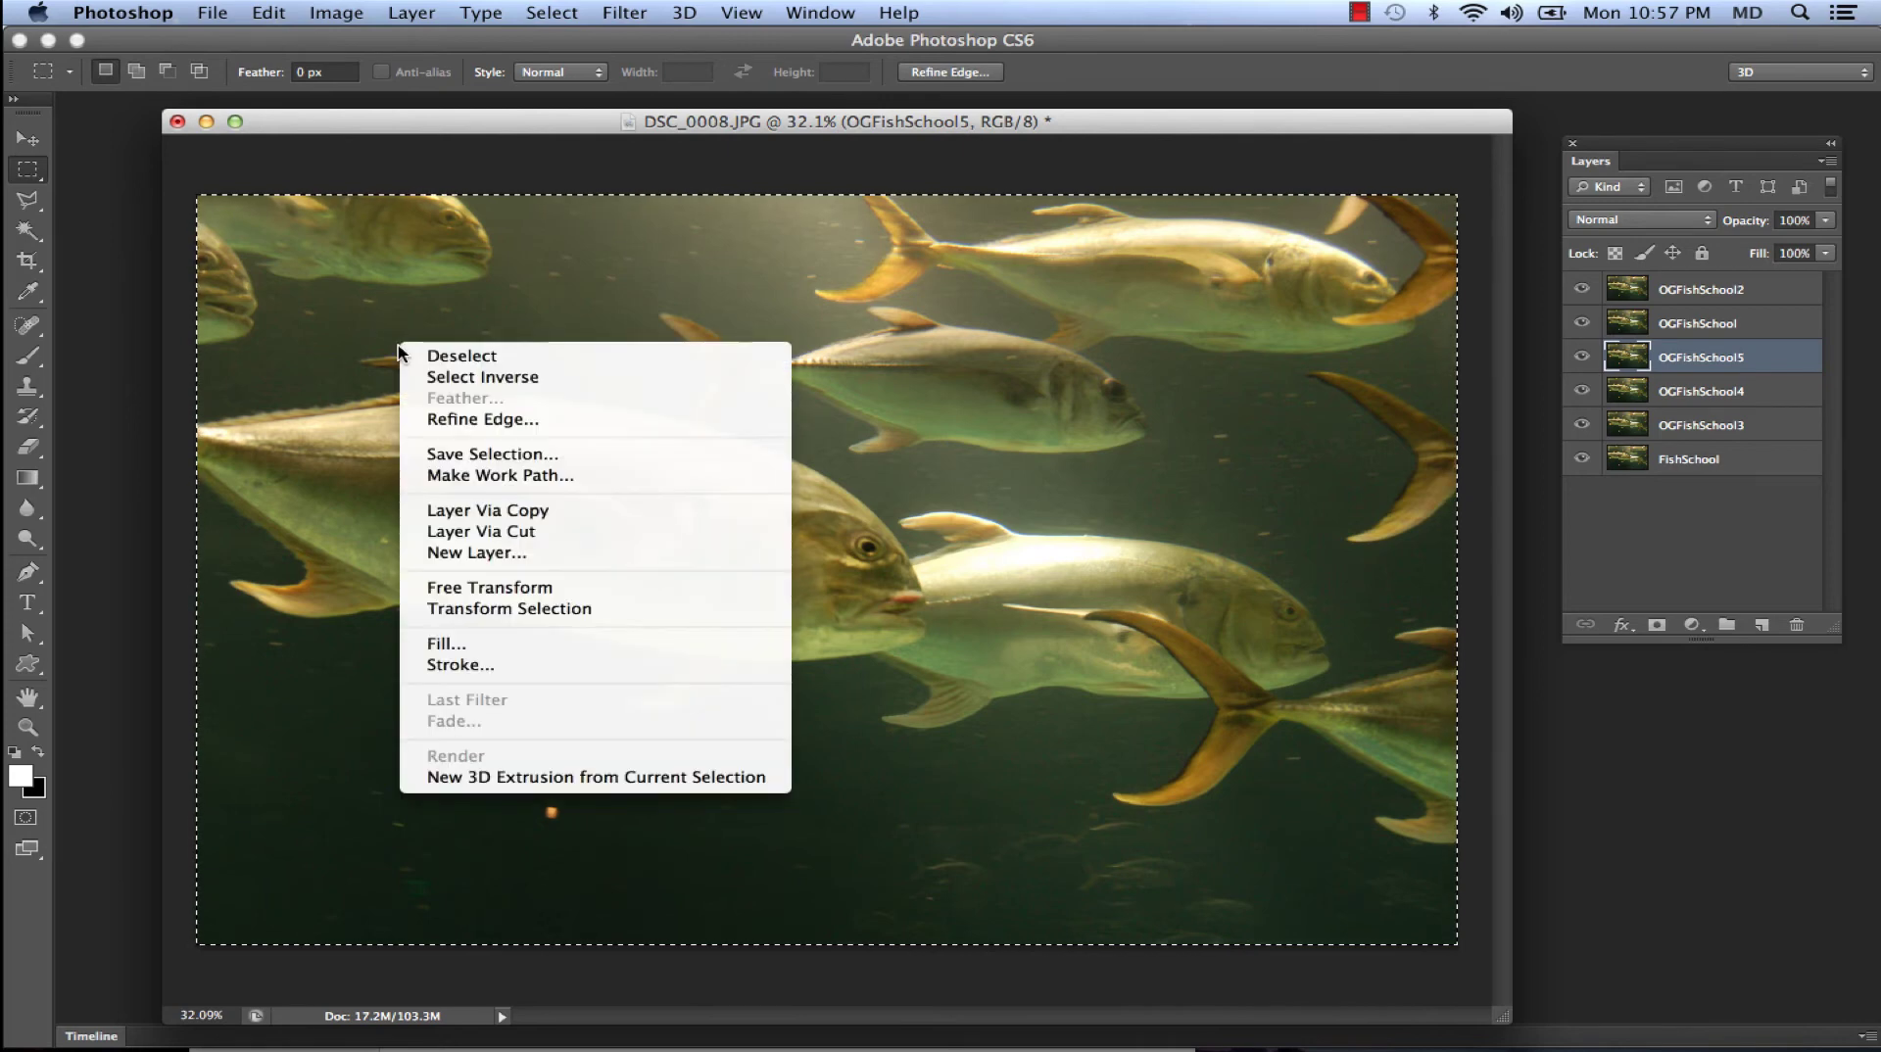
pyautogui.click(477, 510)
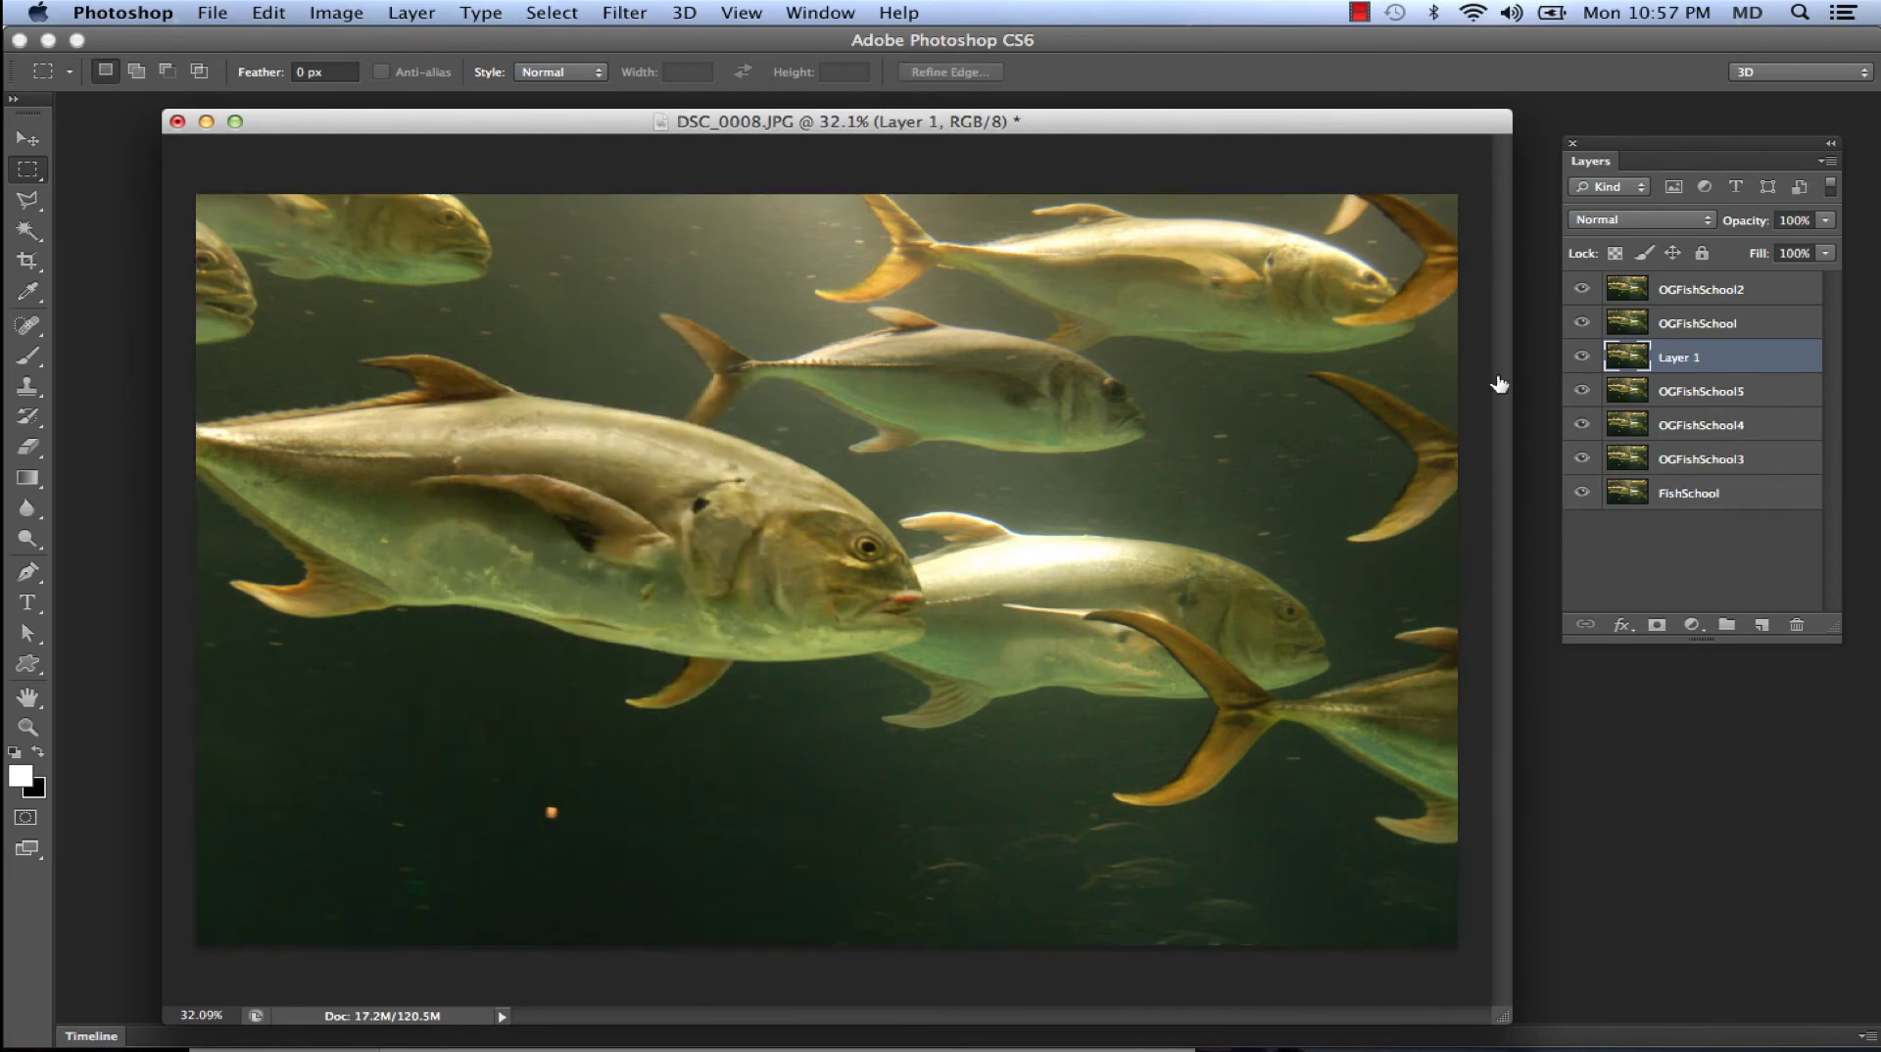
pyautogui.doubleClick(1679, 359)
pyautogui.write('OGFishSchool6')
pyautogui.press('Return')
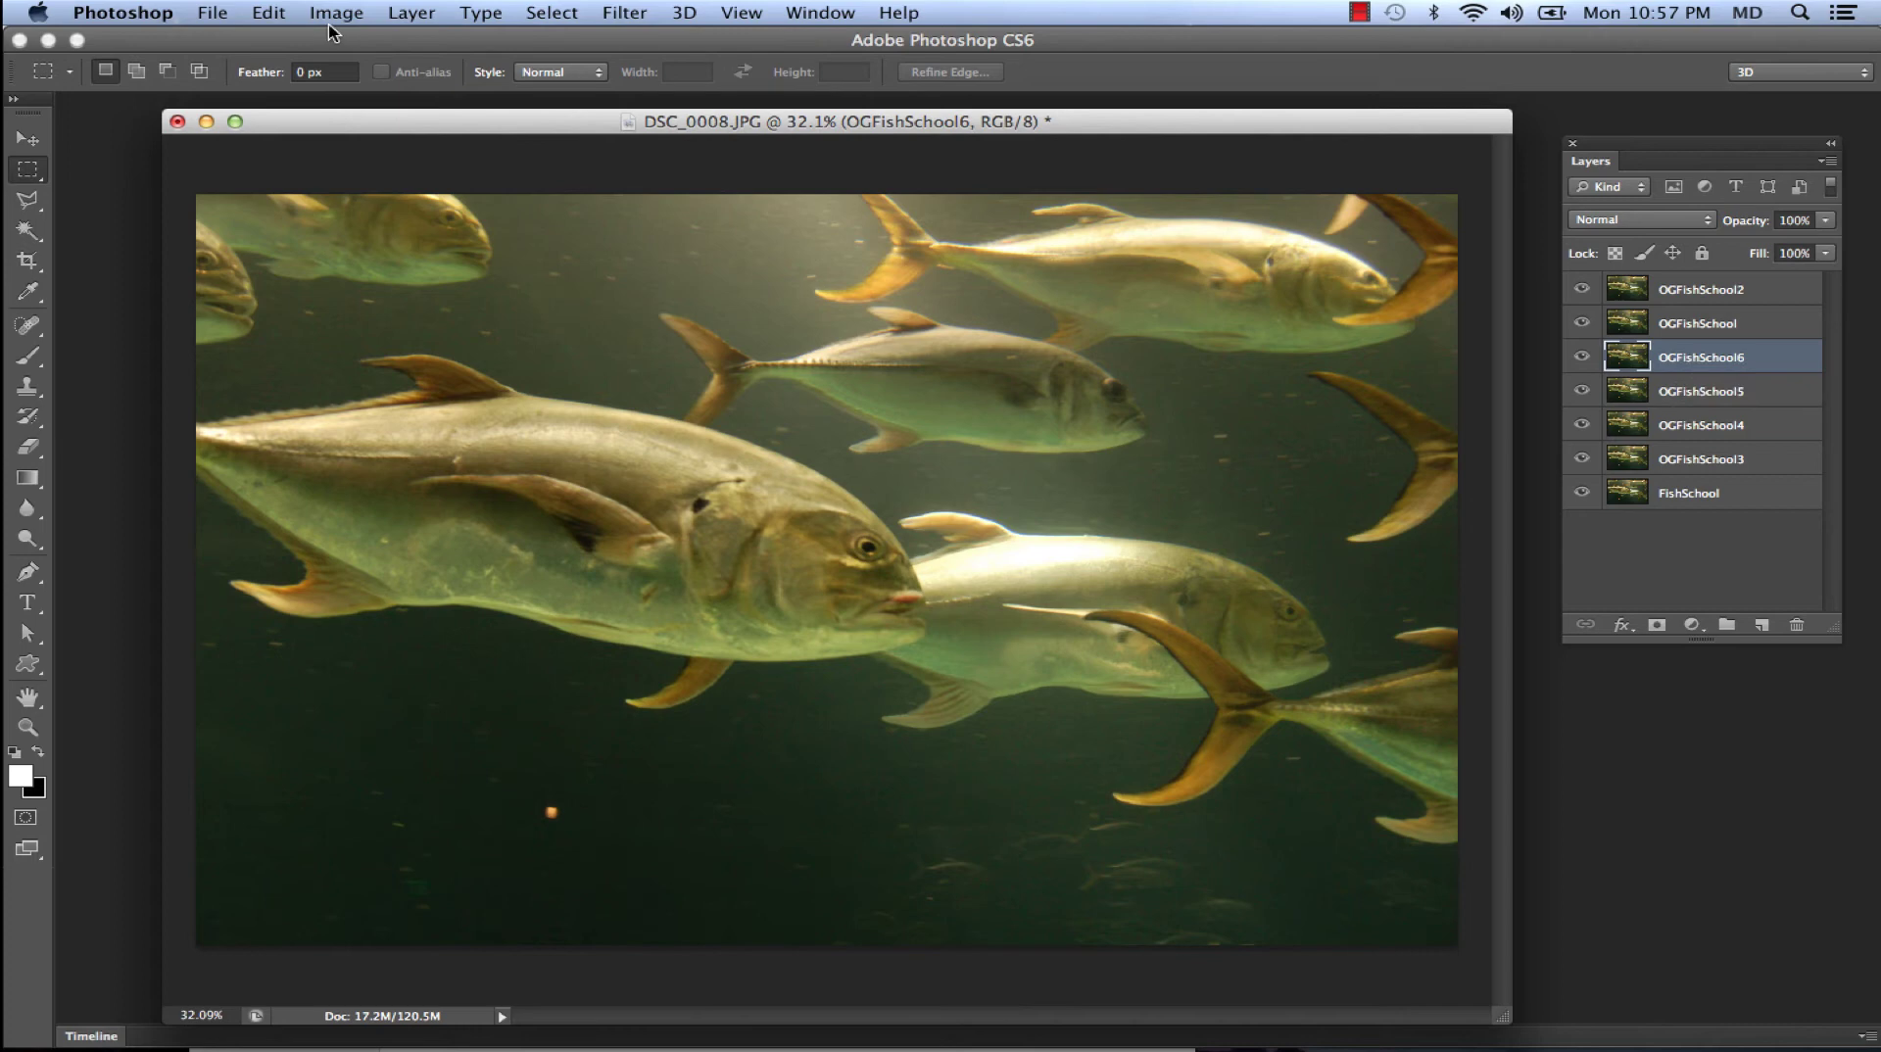
pyautogui.click(579, 13)
pyautogui.click(561, 37)
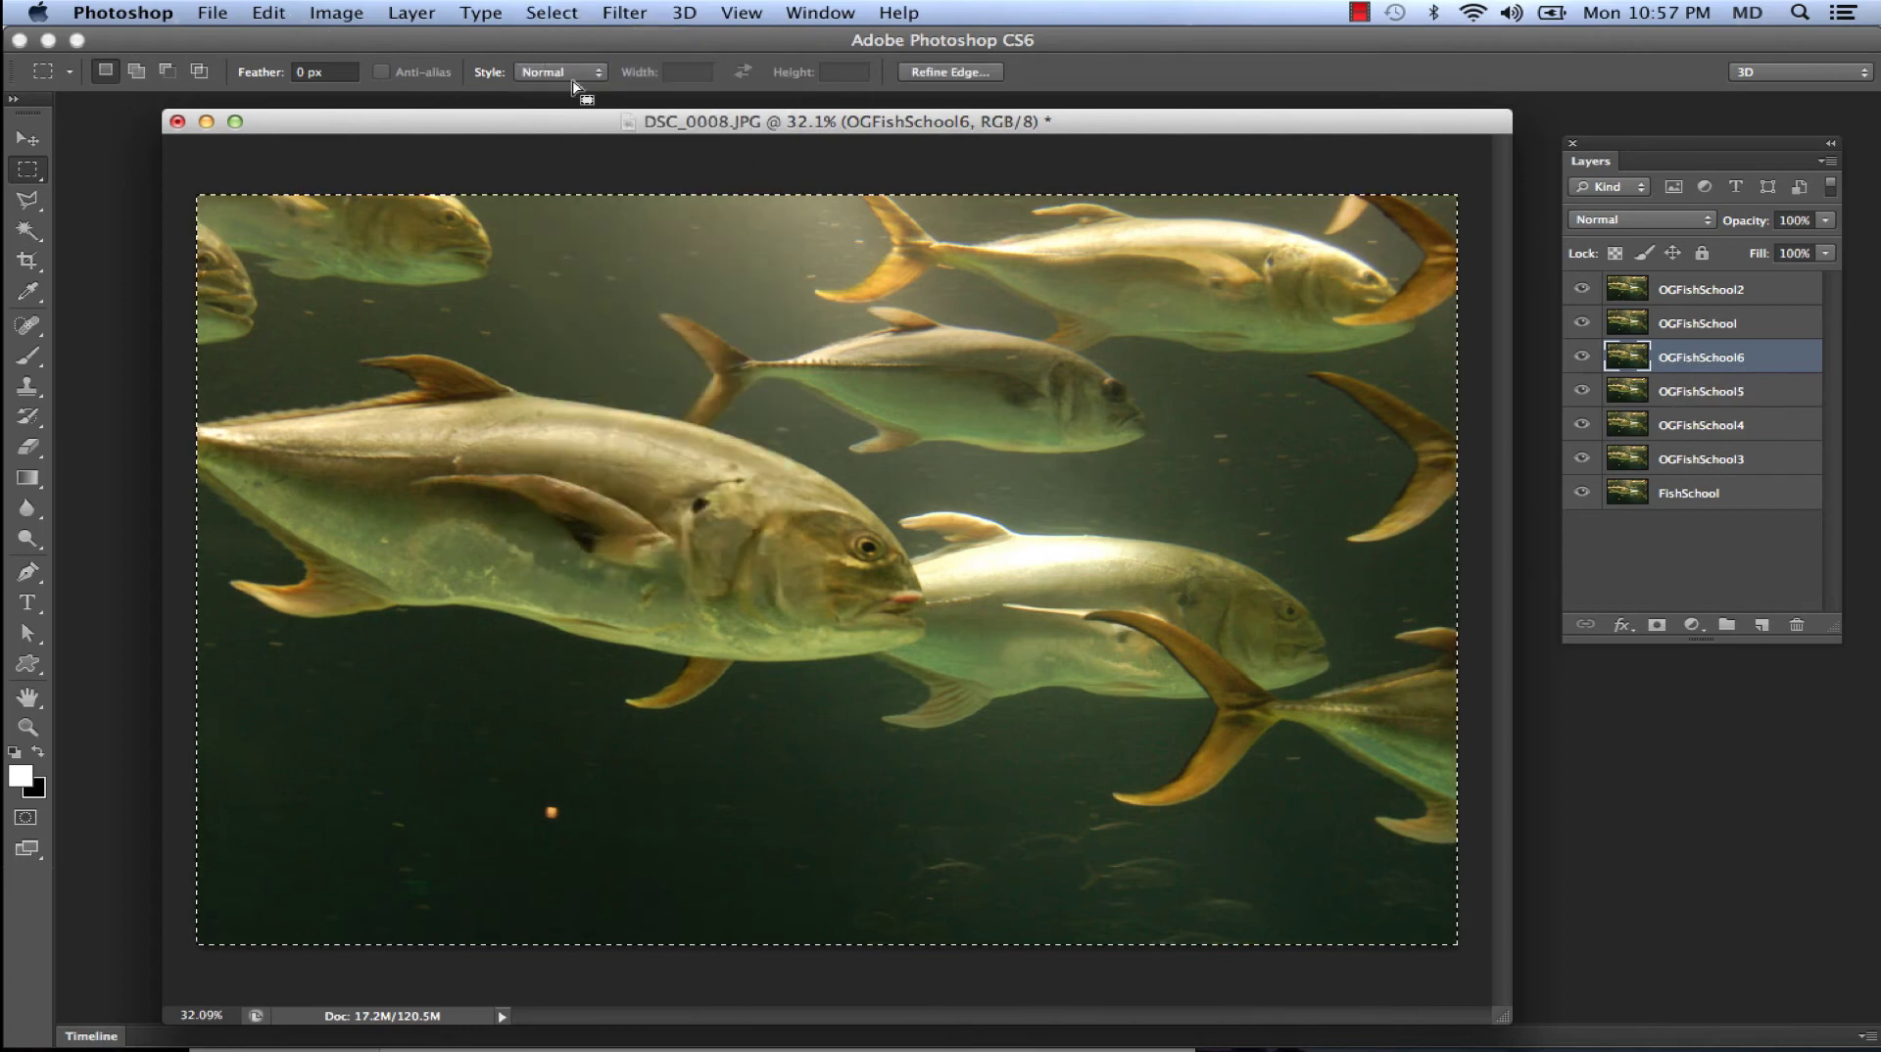
pyautogui.rightClick(645, 595)
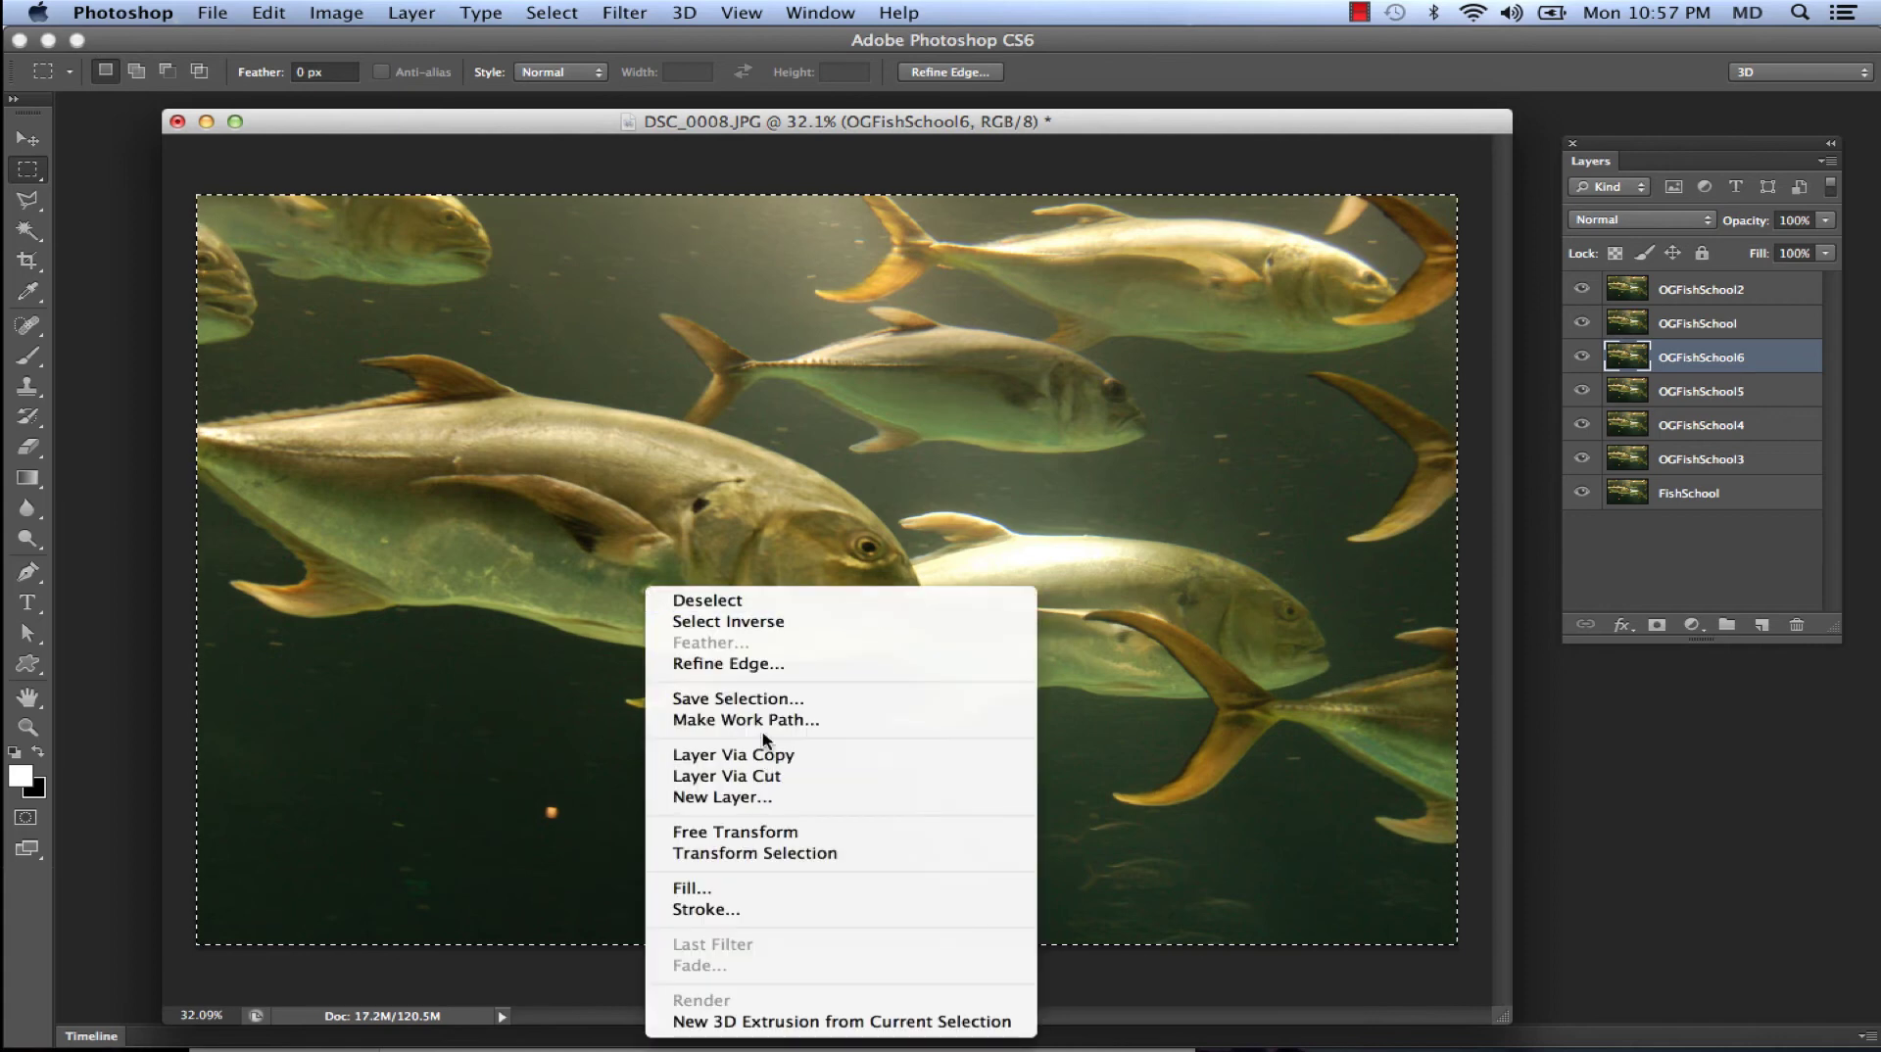
pyautogui.click(419, 200)
pyautogui.press('d')
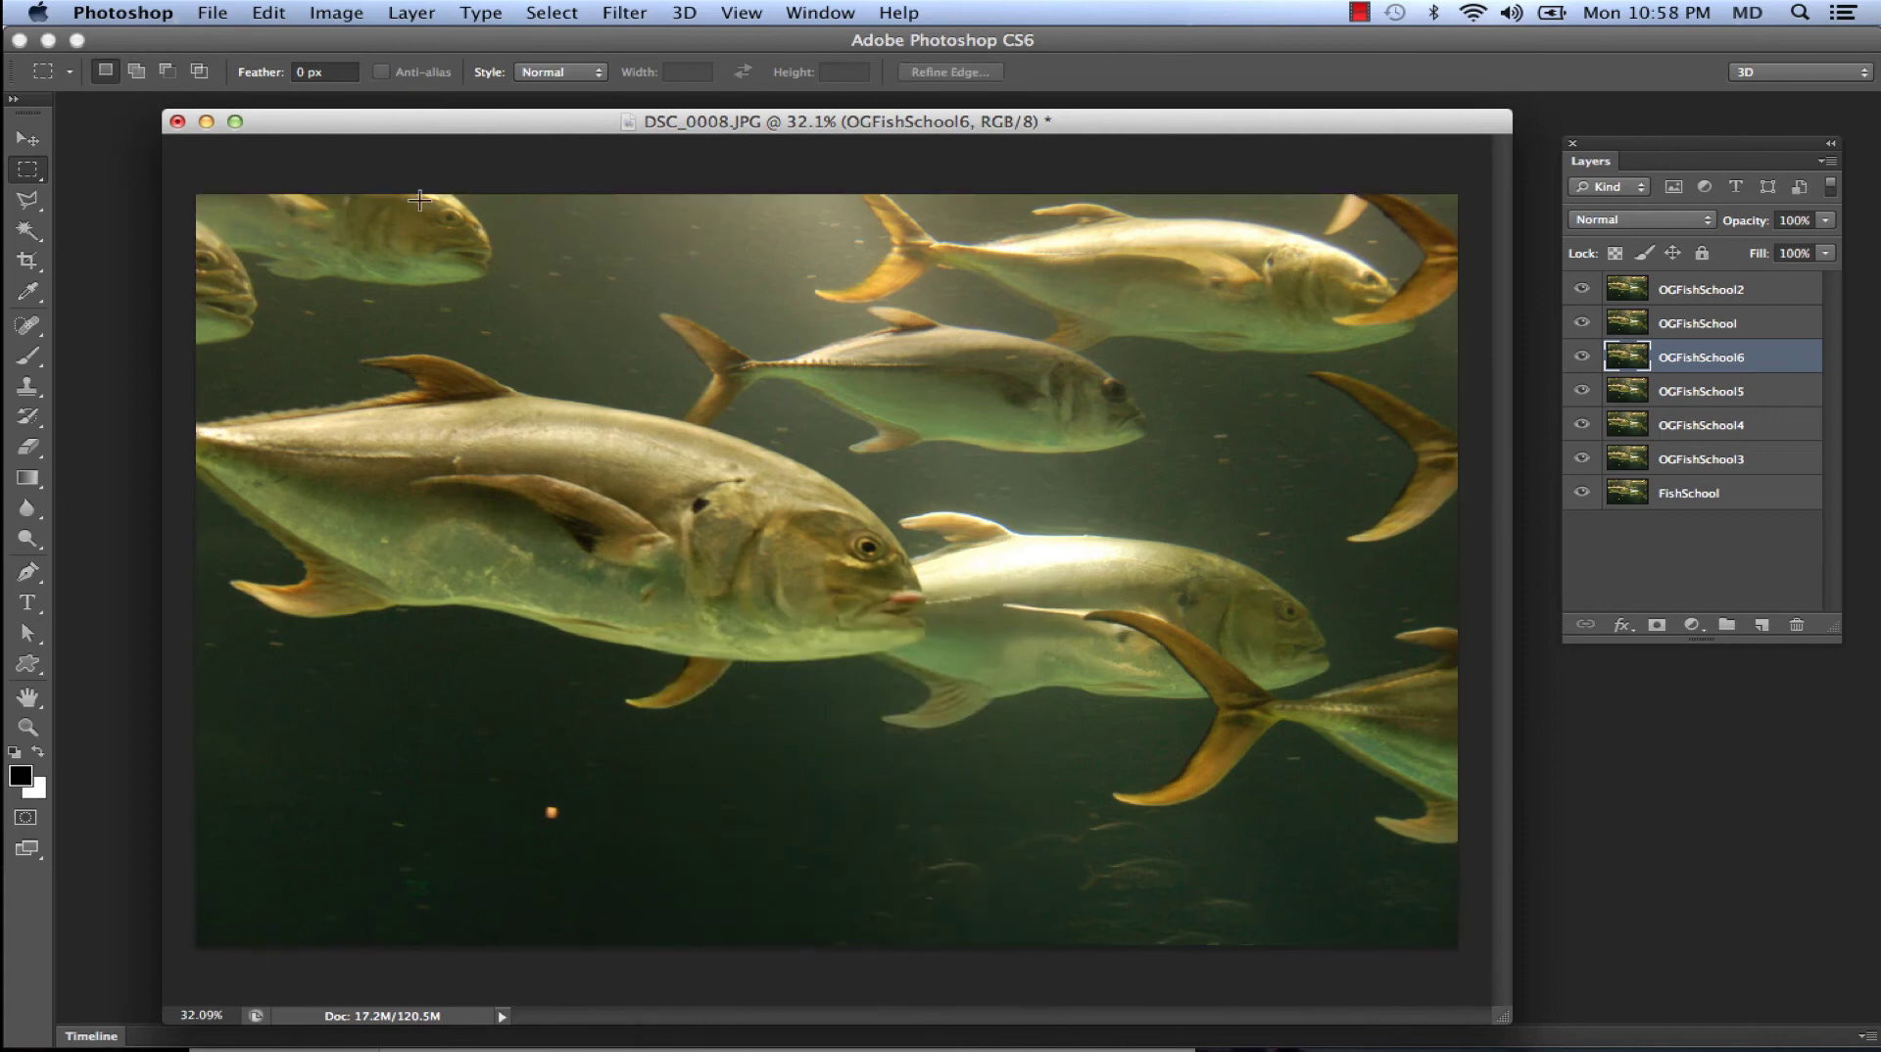
pyautogui.click(41, 145)
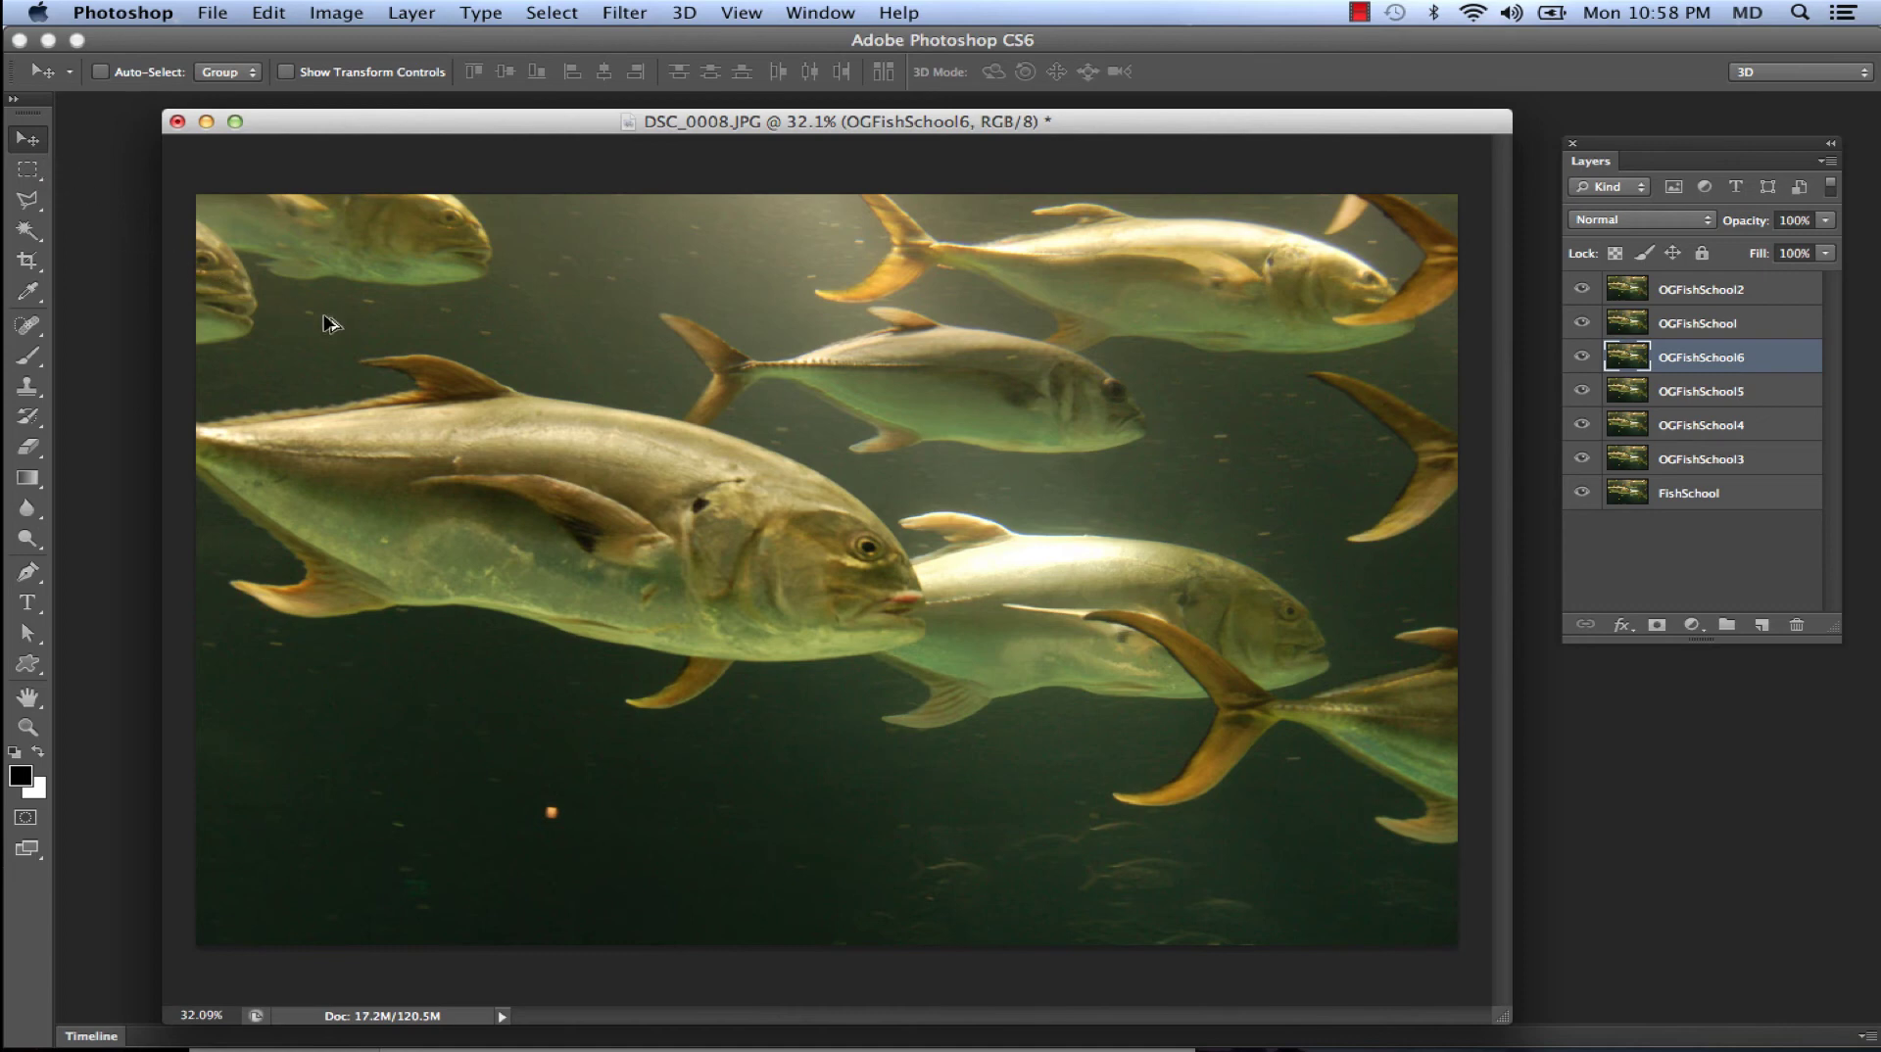
# Step: Option-drag a copy of the photo about 0.52 in right and 0.23 in down
pyautogui.moveTo(324, 317); pyautogui.dragTo(438, 357)
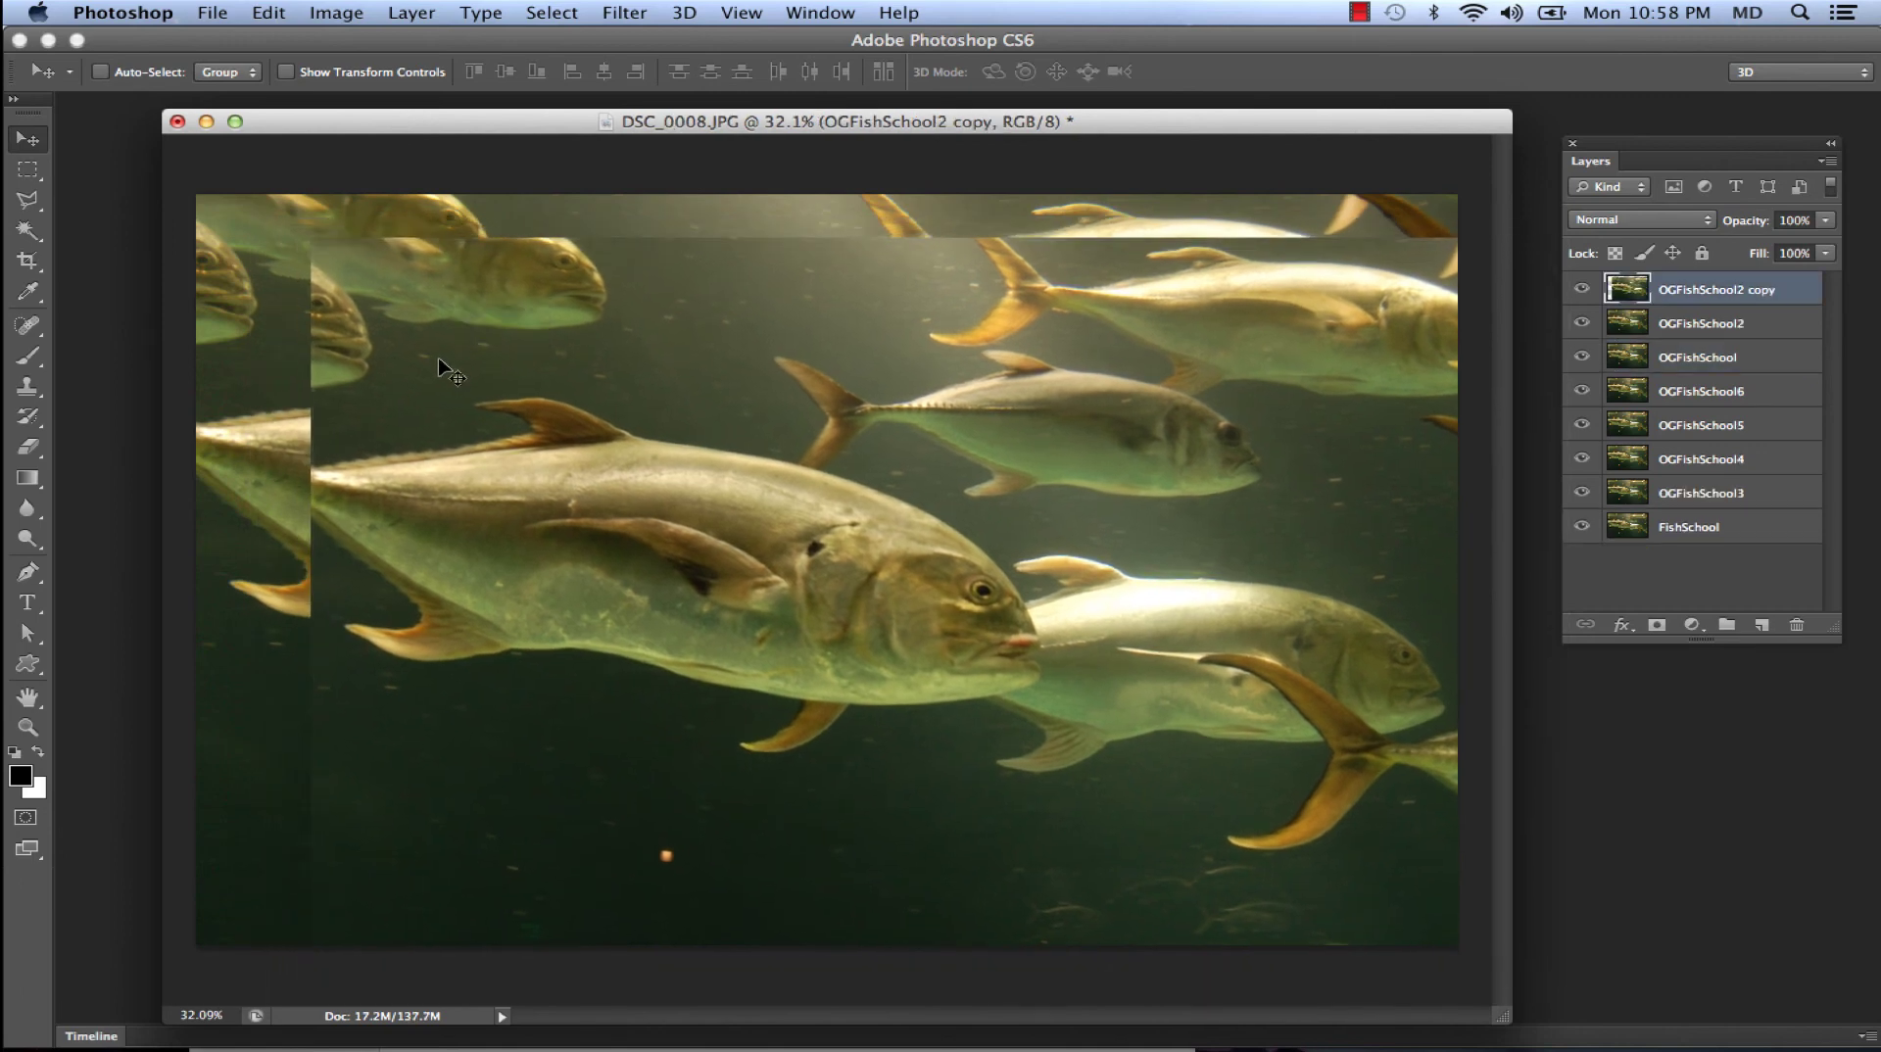
pyautogui.doubleClick(1750, 294)
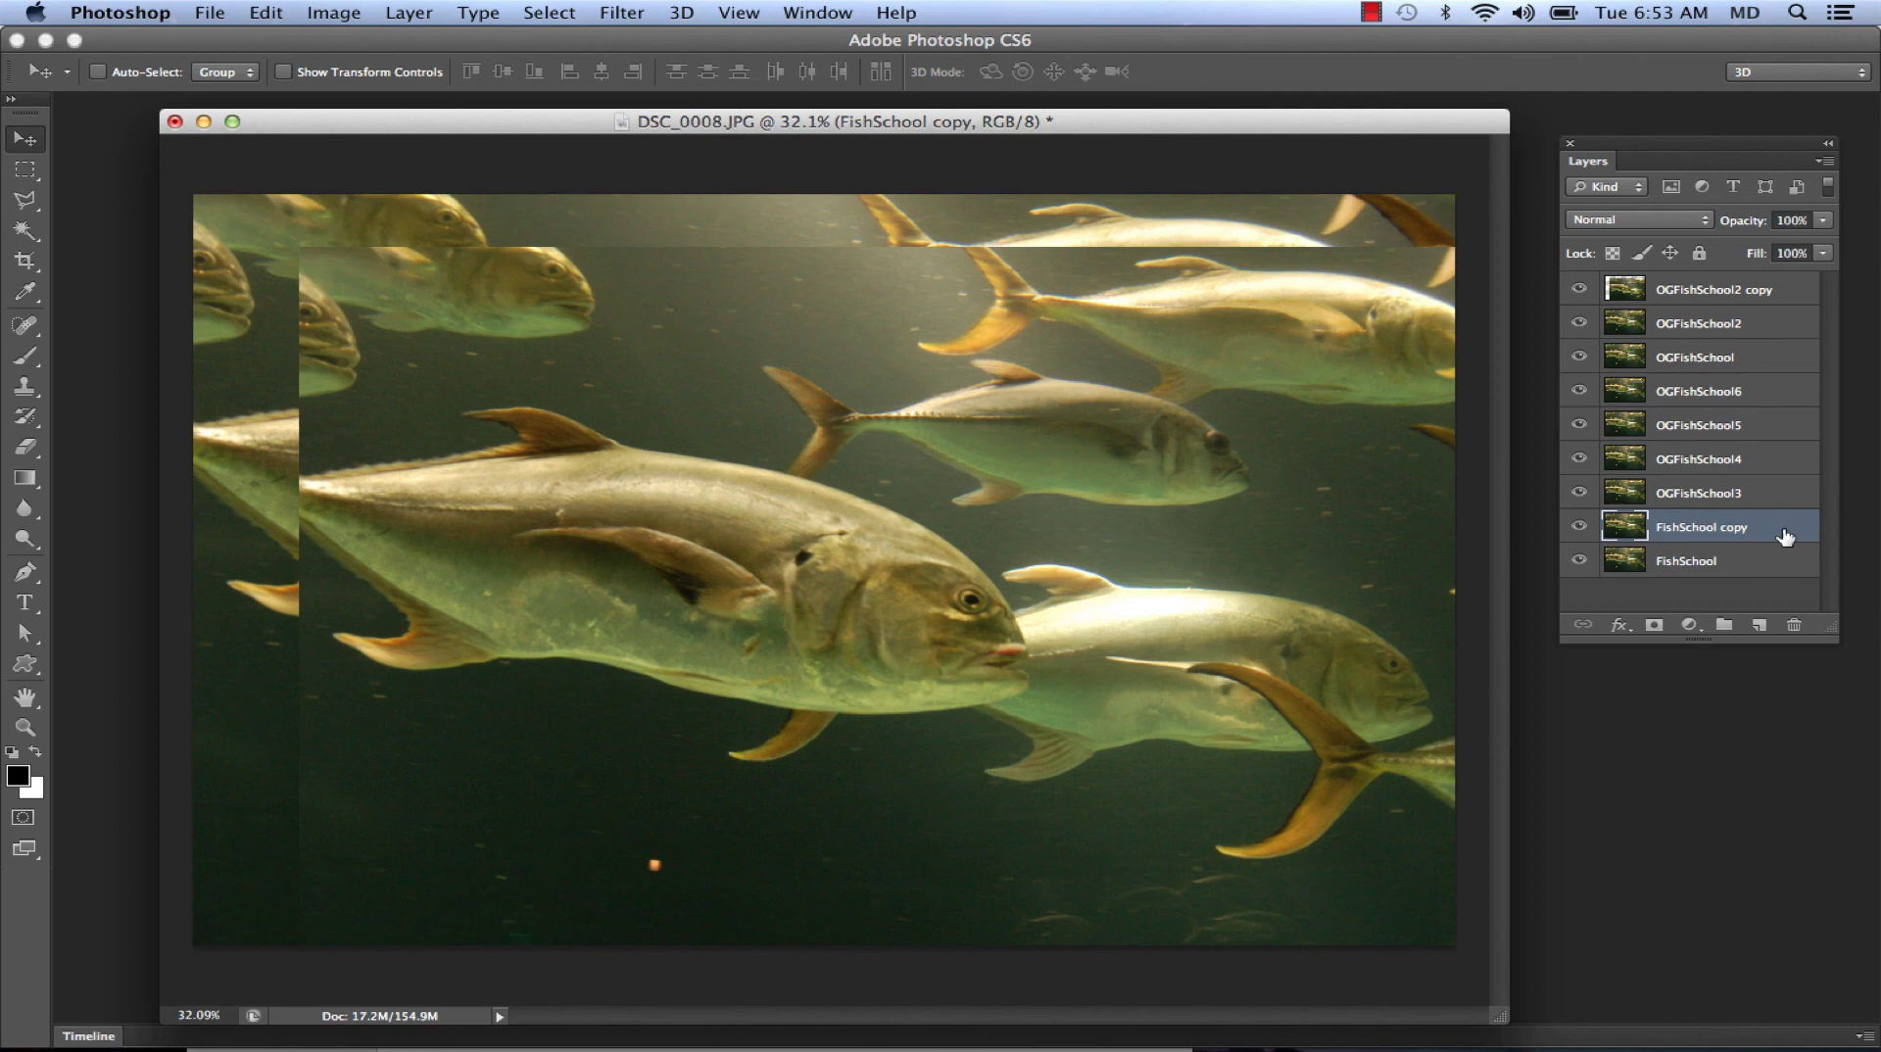
# Step: Drag the FishSchool copy layer onto the New Layer button to create FishSchool copy 2
pyautogui.moveTo(1785, 536); pyautogui.dragTo(1760, 627)
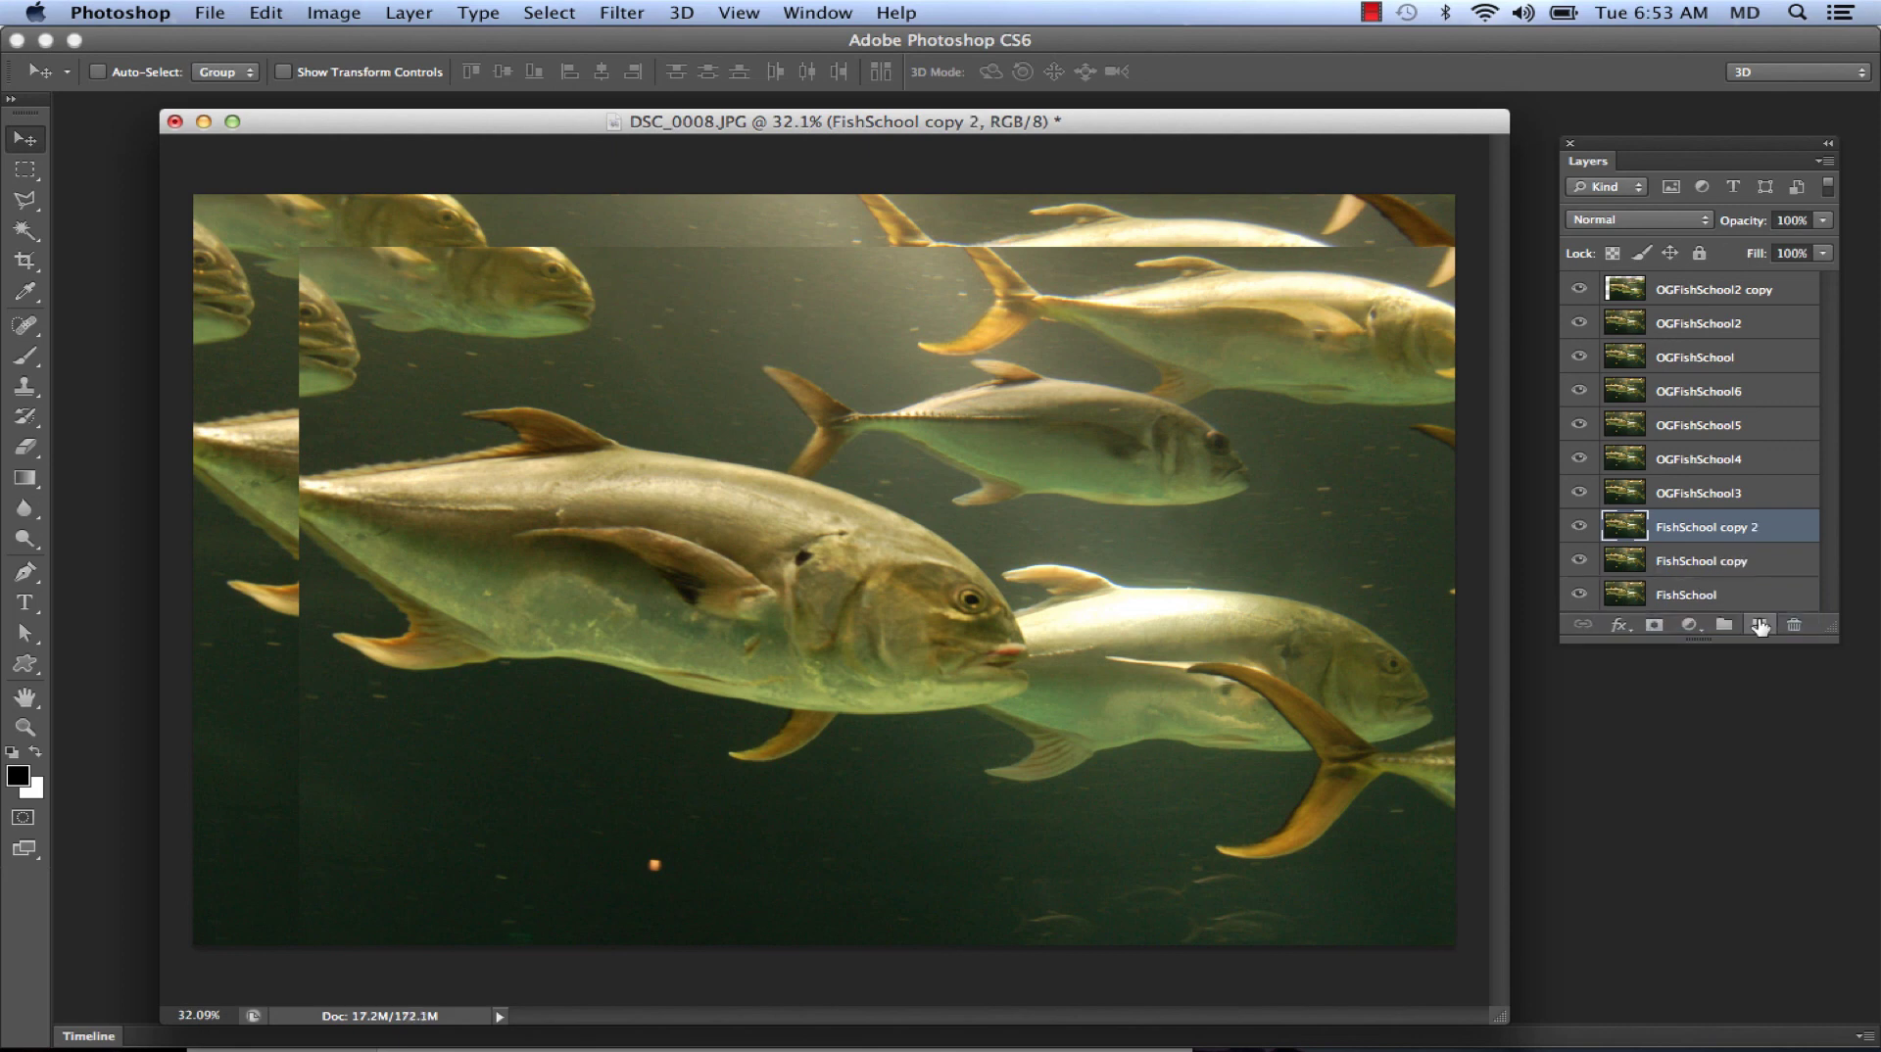